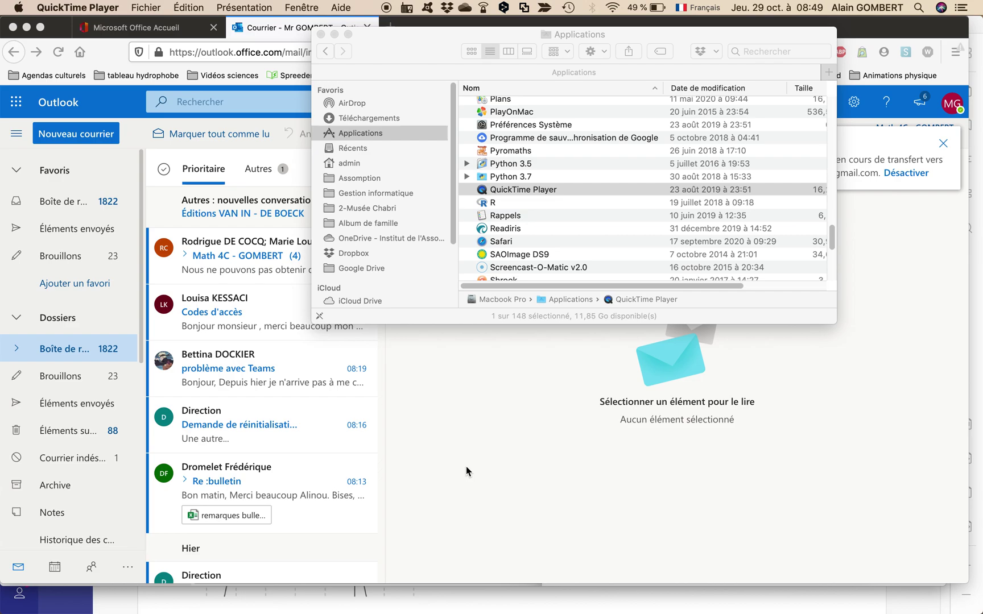
# Bring the Outlook mailbox window to the front and open its calendar.
pyautogui.click(466, 471)
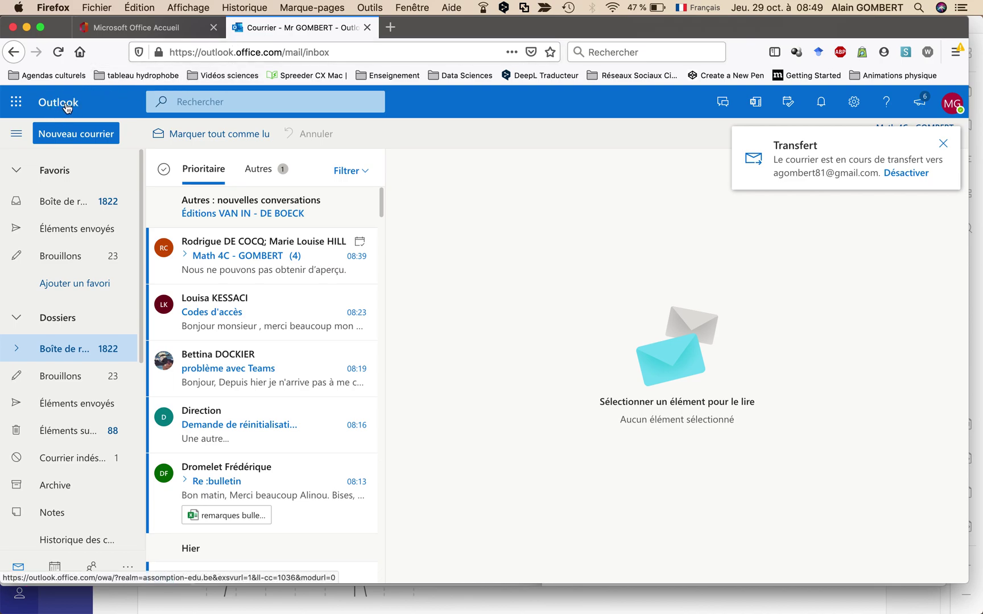
pyautogui.click(55, 567)
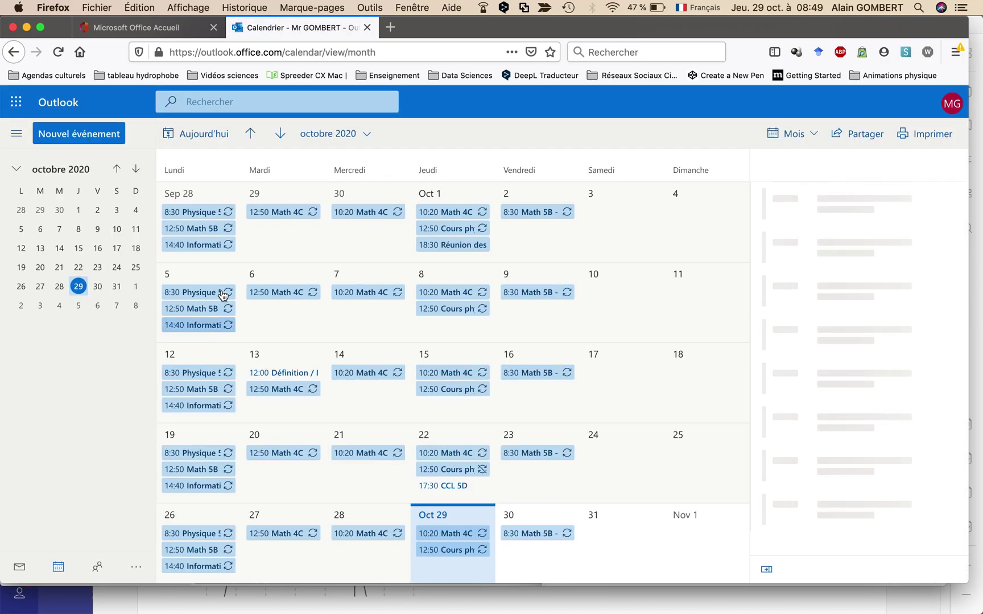
# Draft a new calendar event titled "cours", invite the group "Eleves de la classe 4C" and make it a Teams meeting.
pyautogui.click(81, 135)
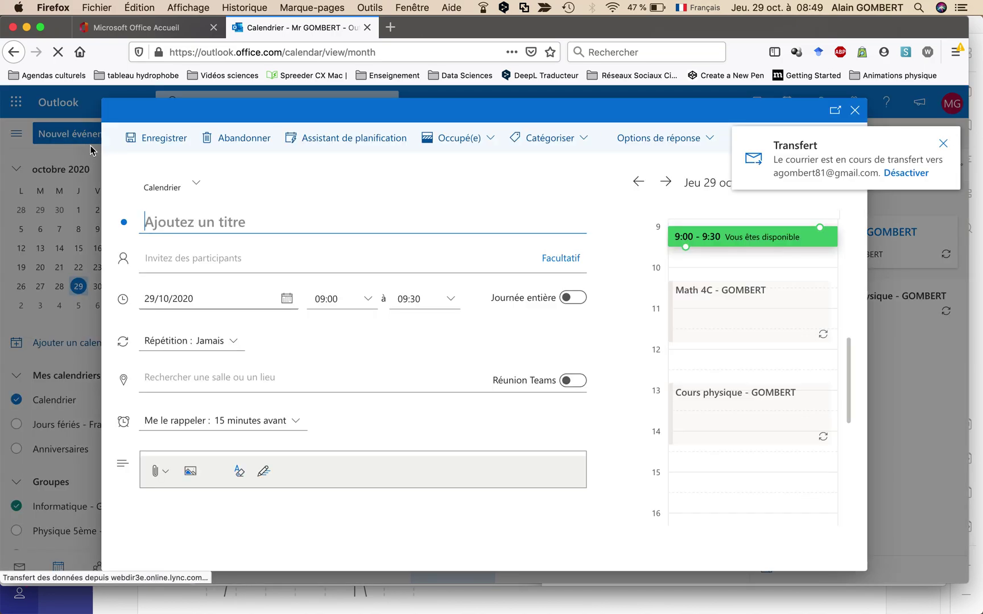
pyautogui.click(261, 227)
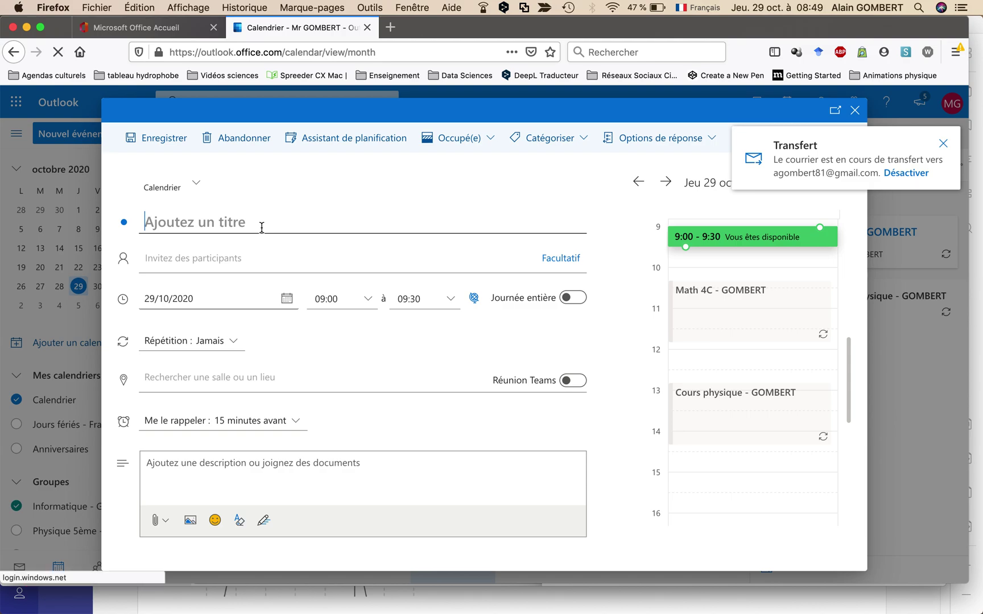
pyautogui.write('cours')
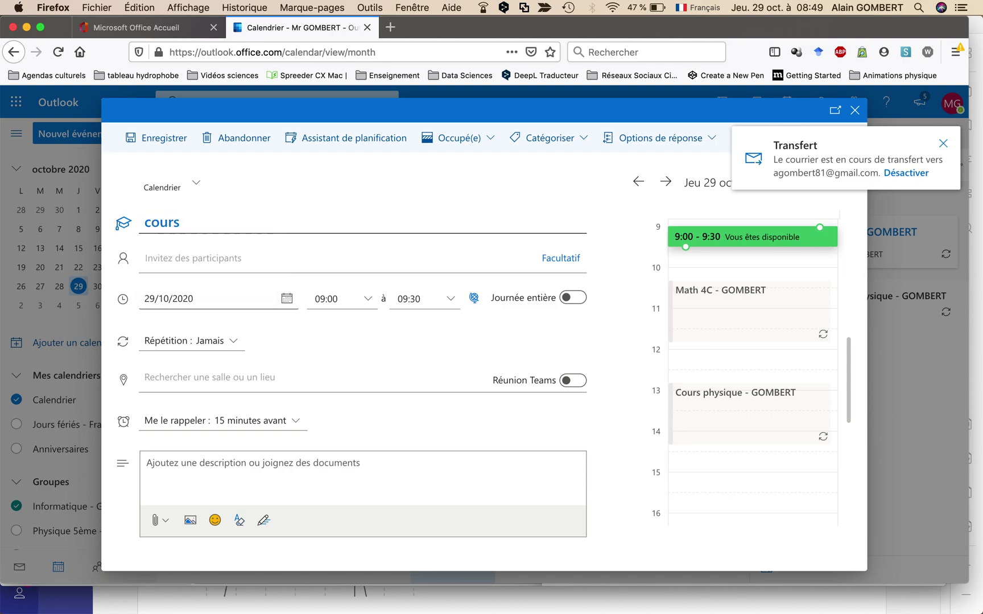
pyautogui.click(257, 261)
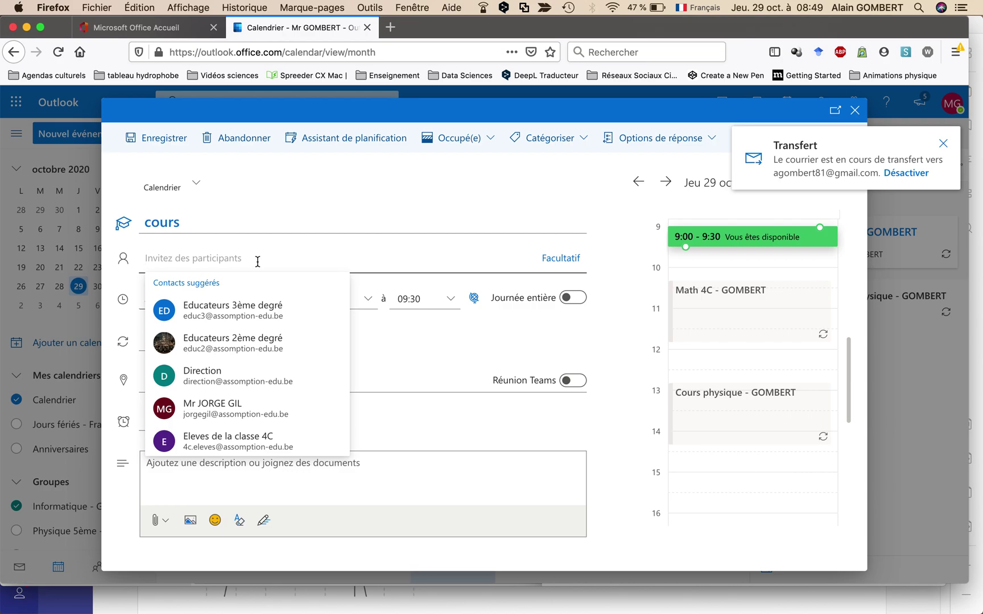
pyautogui.write('4c')
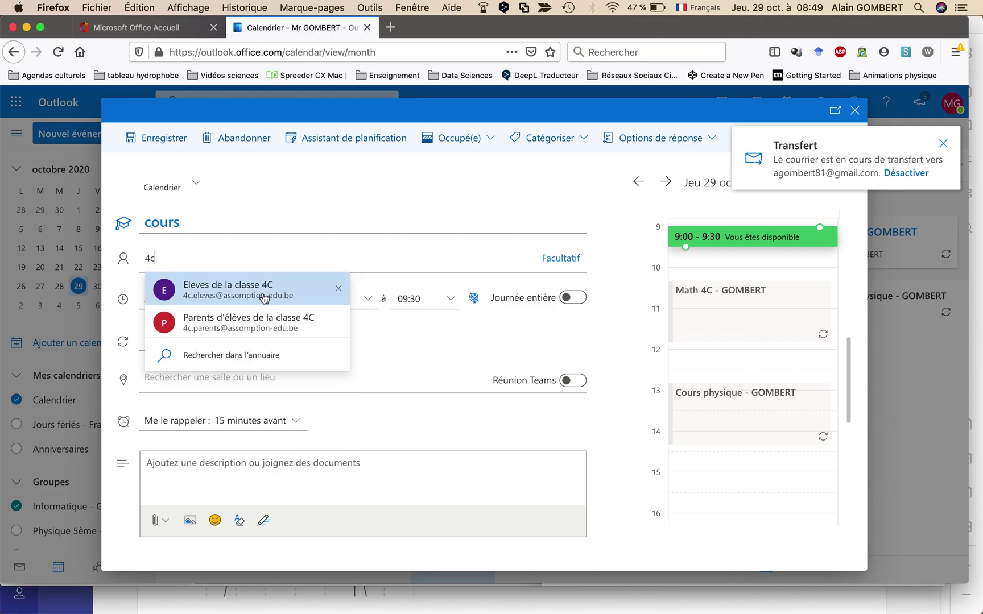
pyautogui.click(263, 293)
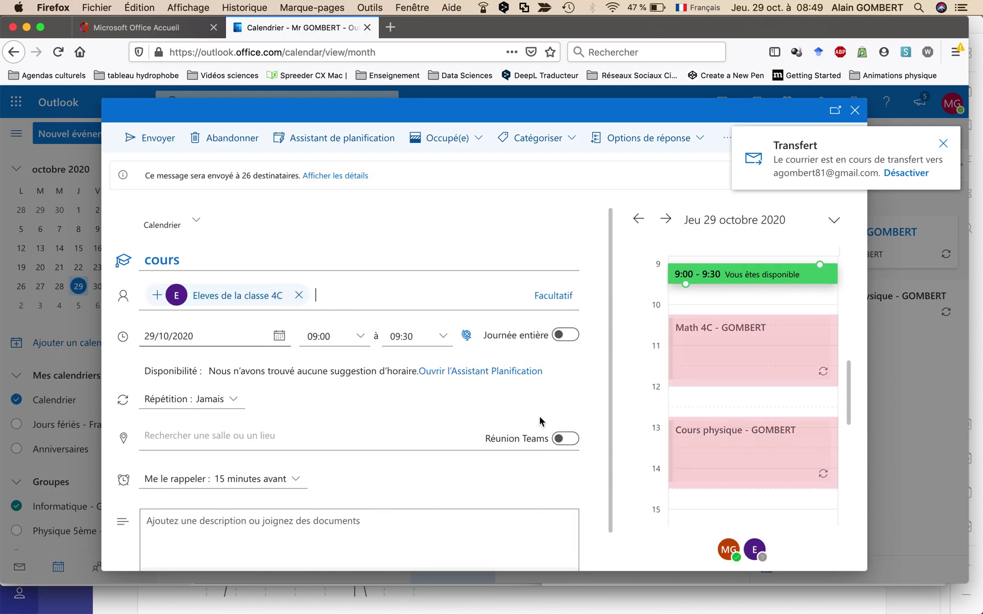
pyautogui.click(565, 440)
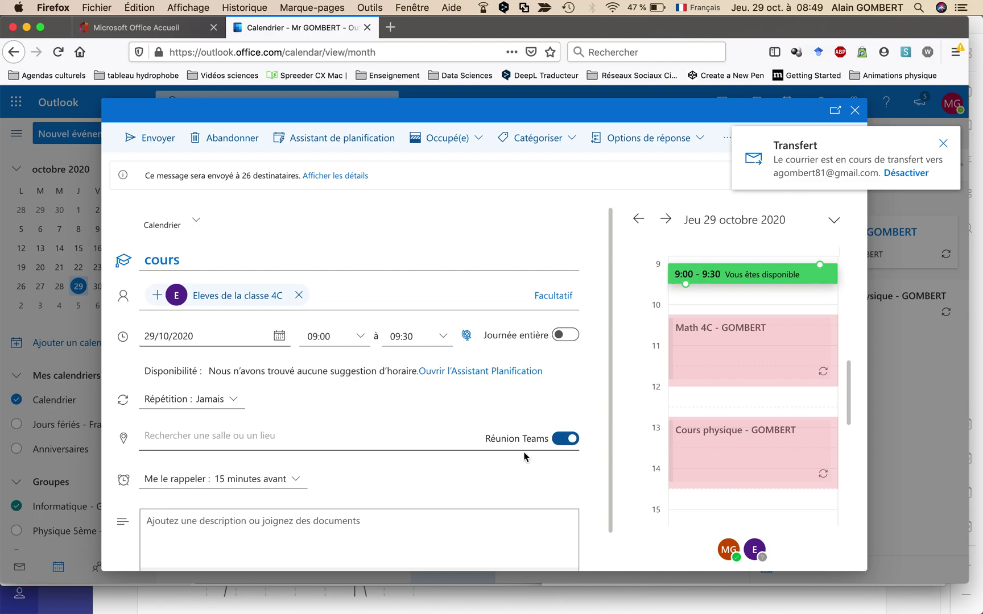
pyautogui.scroll(-1, 523, 453)
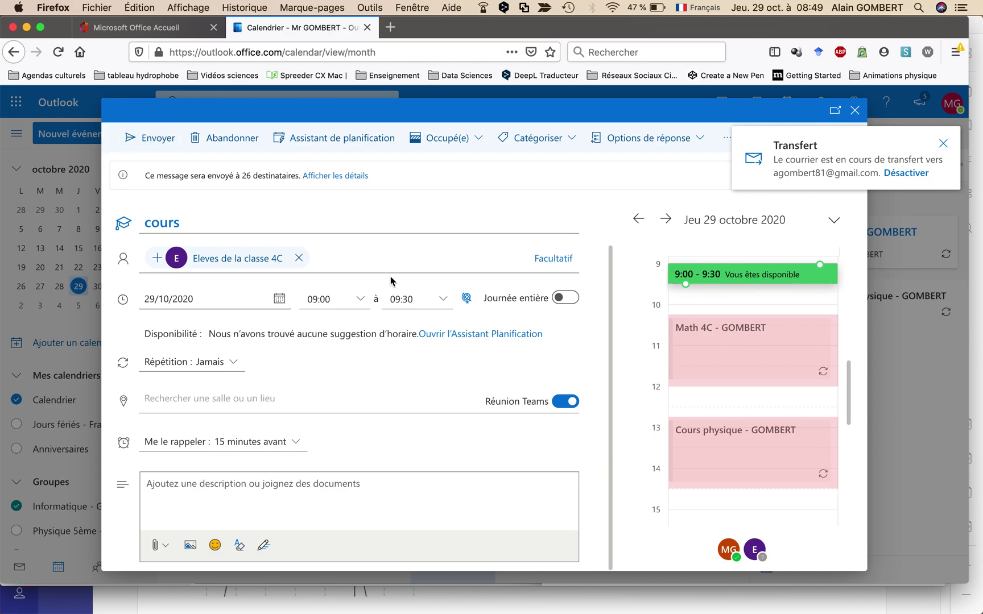
# Discard the drafted "cours" event and dismiss the notifications over the calendar.
pyautogui.click(858, 113)
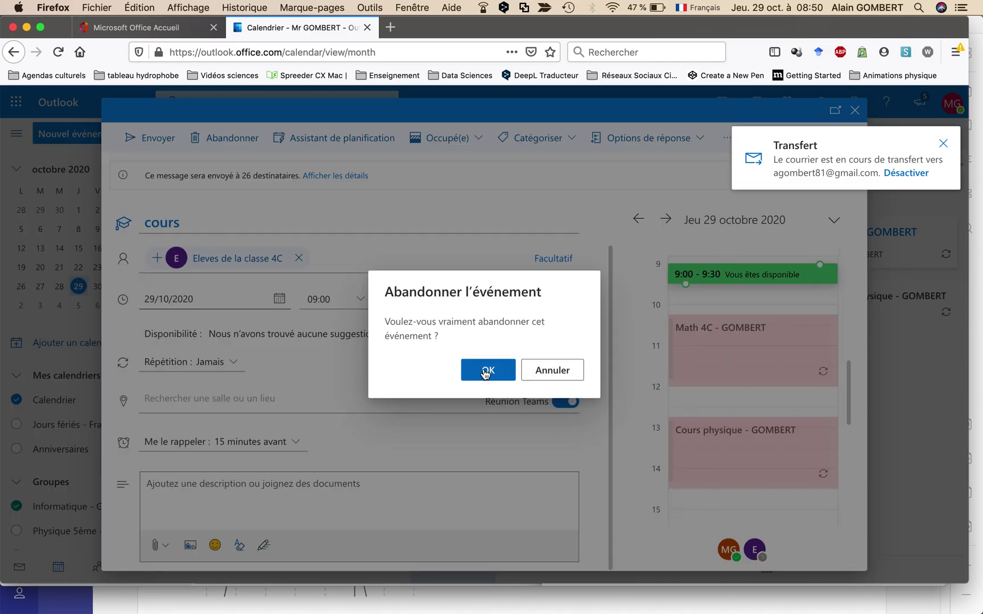
pyautogui.click(484, 373)
pyautogui.click(942, 145)
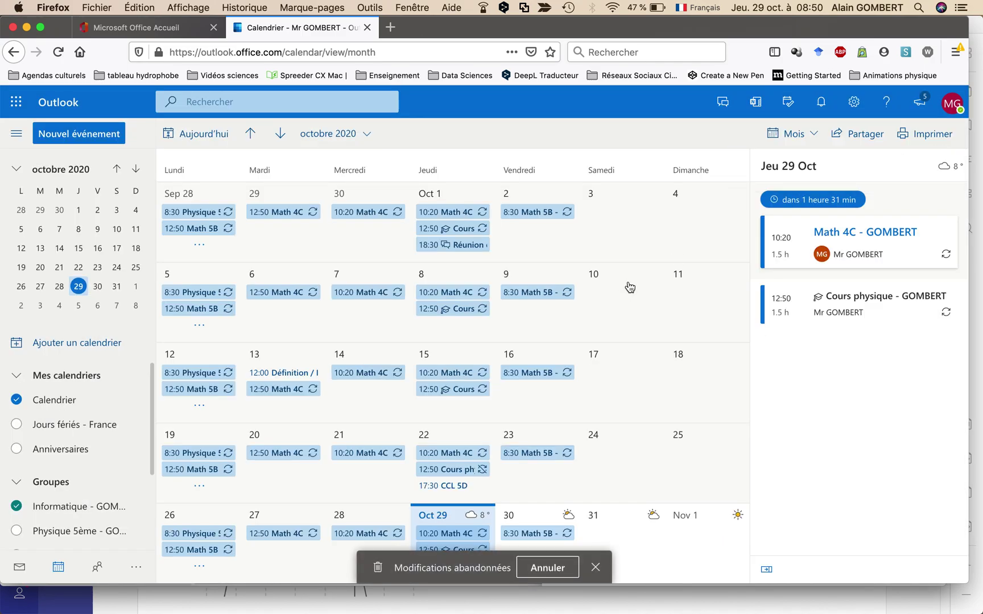
pyautogui.click(596, 567)
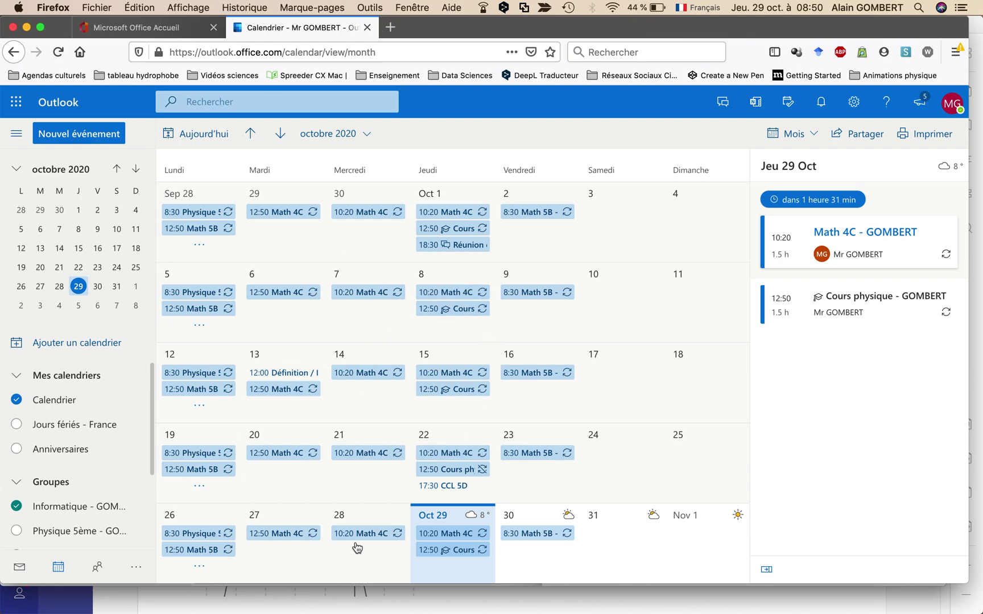
# Open the Teams meeting options of the "Cours physique" event on 29 October at 12:50.
pyautogui.click(464, 554)
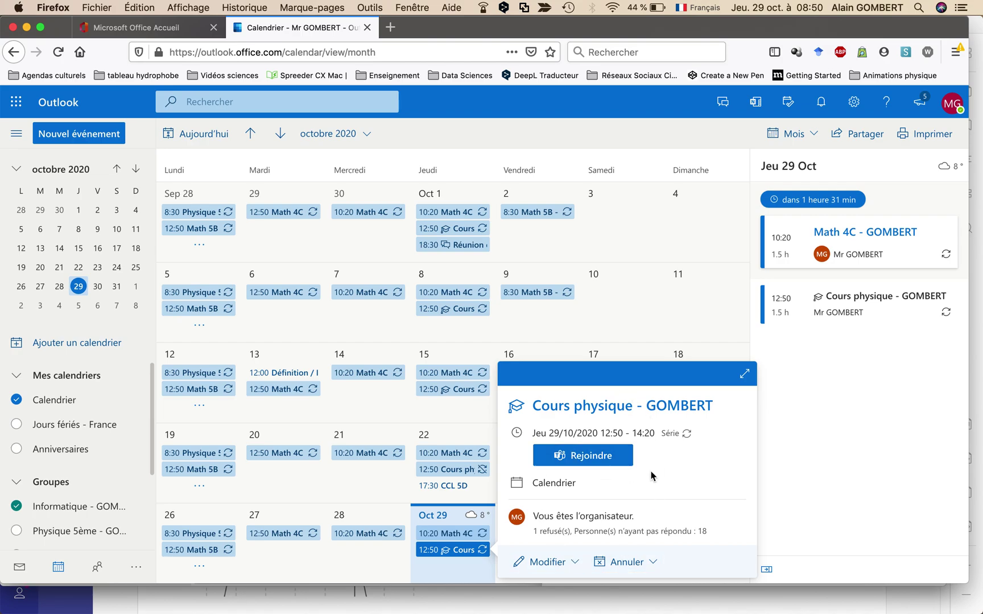
pyautogui.click(748, 376)
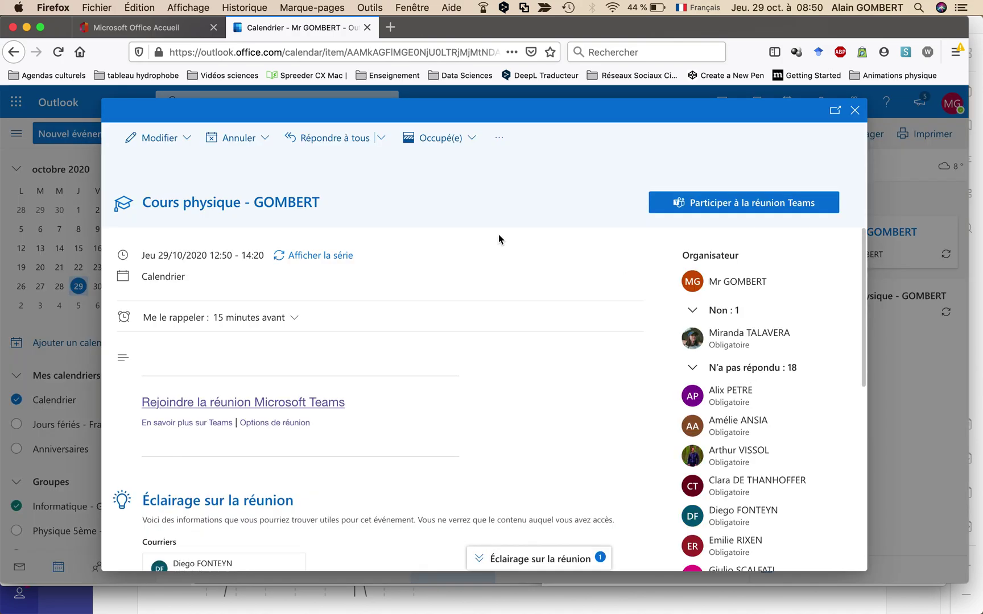
pyautogui.click(261, 423)
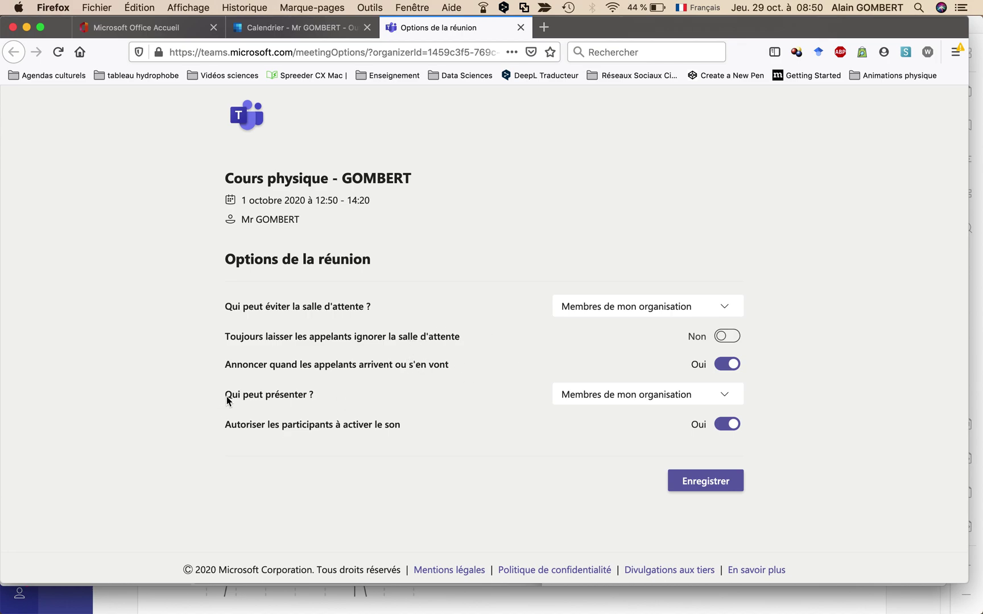
# Set who can present to "Moi uniquement", save the meeting options, and close both the options page and the event.
pyautogui.click(601, 396)
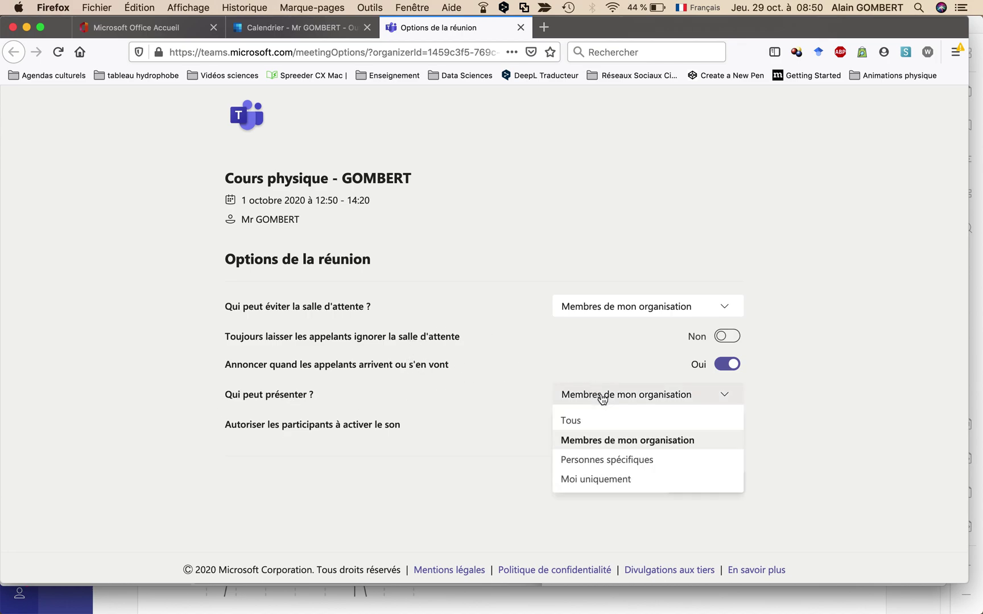
pyautogui.click(592, 480)
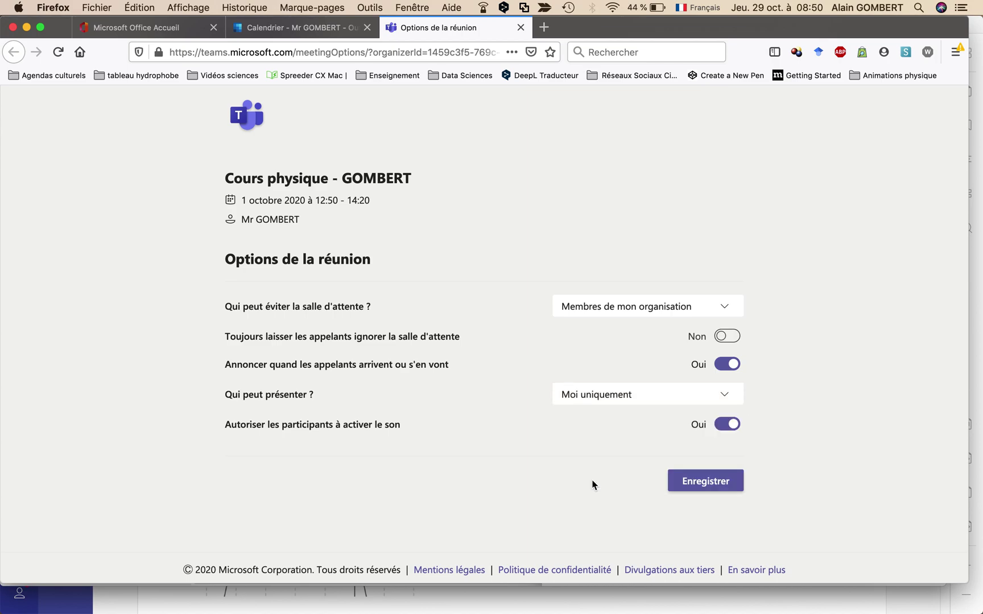
pyautogui.click(705, 487)
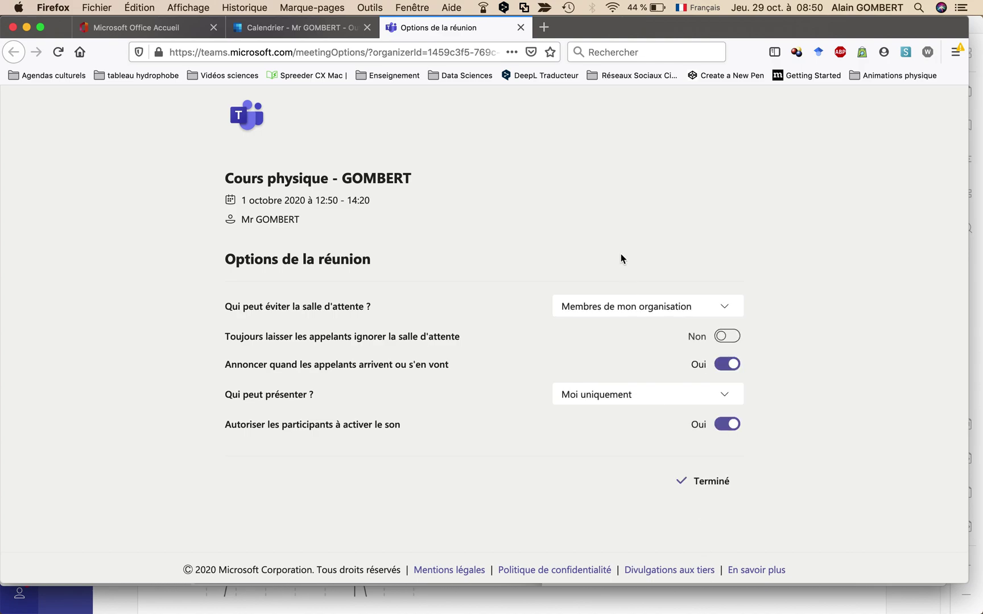
pyautogui.click(521, 28)
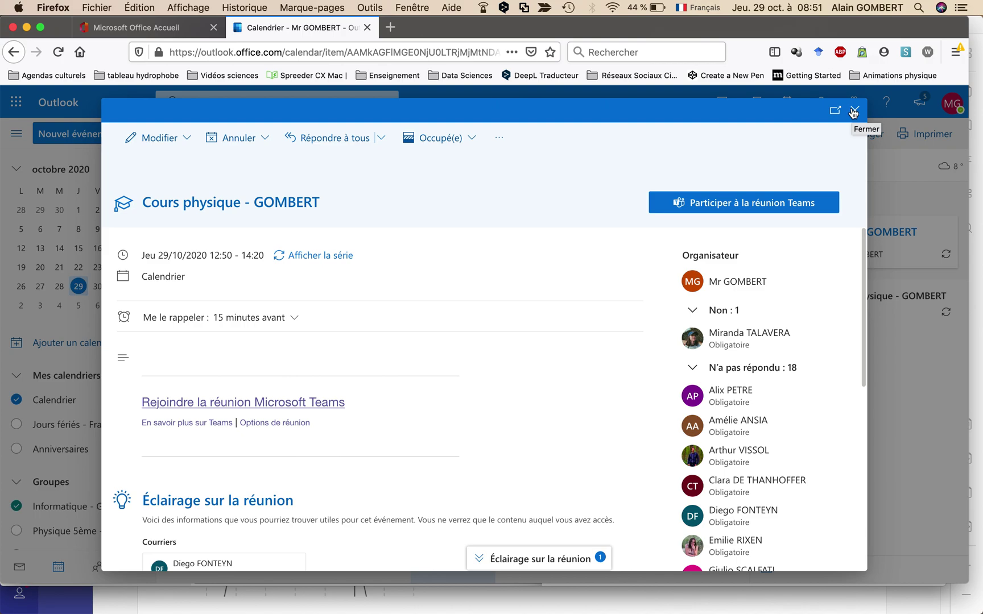
pyautogui.click(853, 112)
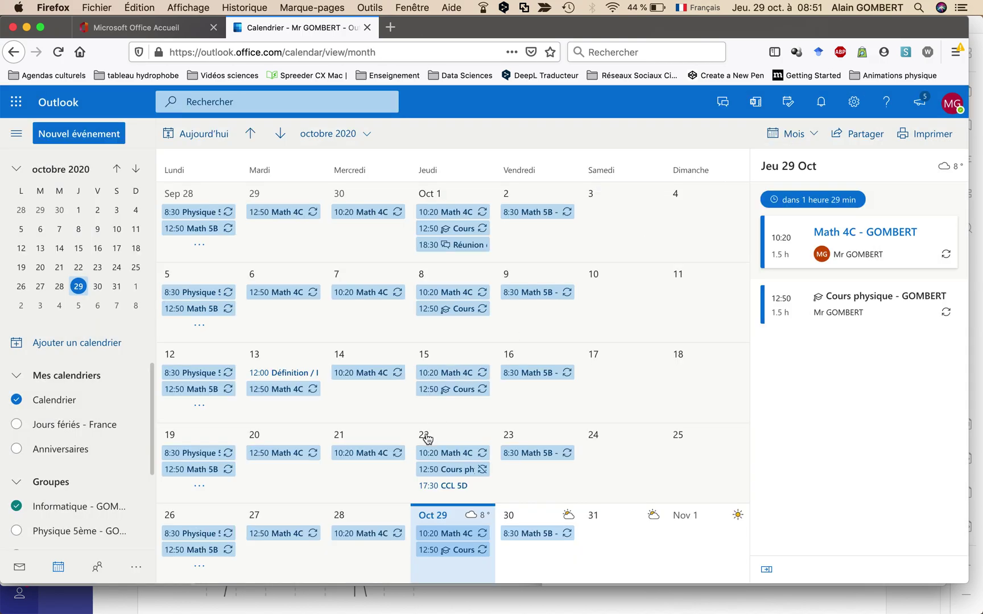
# Reopen the full details of the 29 October "Cours physique" event in the Outlook calendar.
pyautogui.click(436, 551)
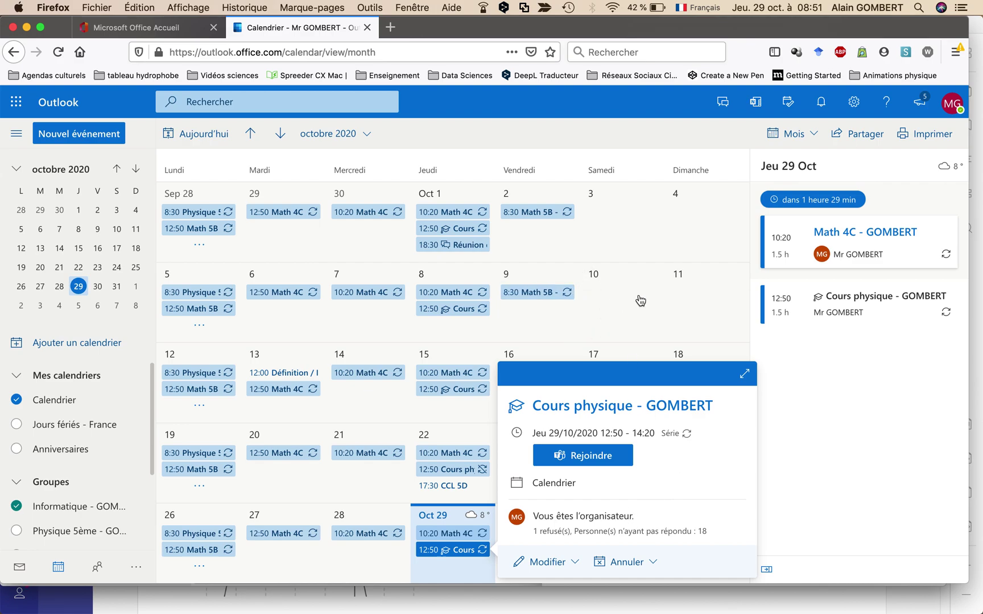
pyautogui.click(743, 376)
# Switch to Microsoft Teams and open the full details of the 29 October "Cours physique" meeting from its calendar.
pyautogui.press('super+Tab')
pyautogui.press('super+Tab')
pyautogui.press('super+Tab')
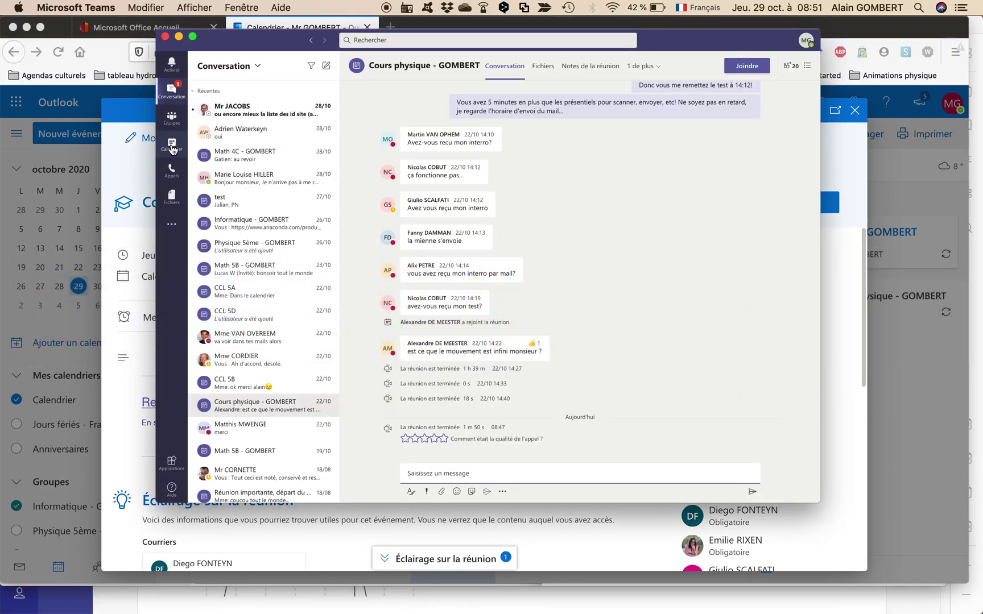
pyautogui.click(172, 146)
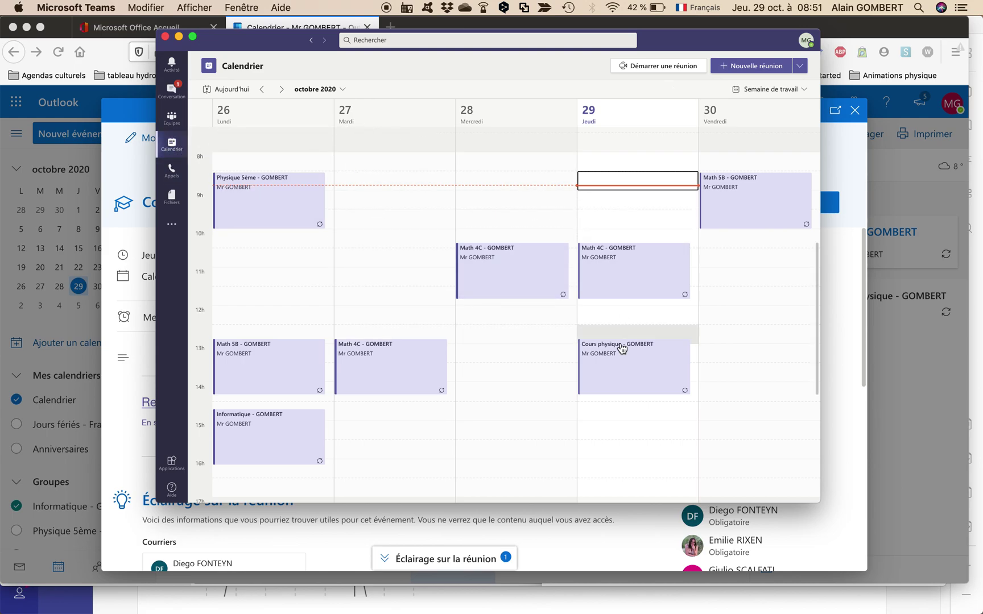
pyautogui.click(630, 375)
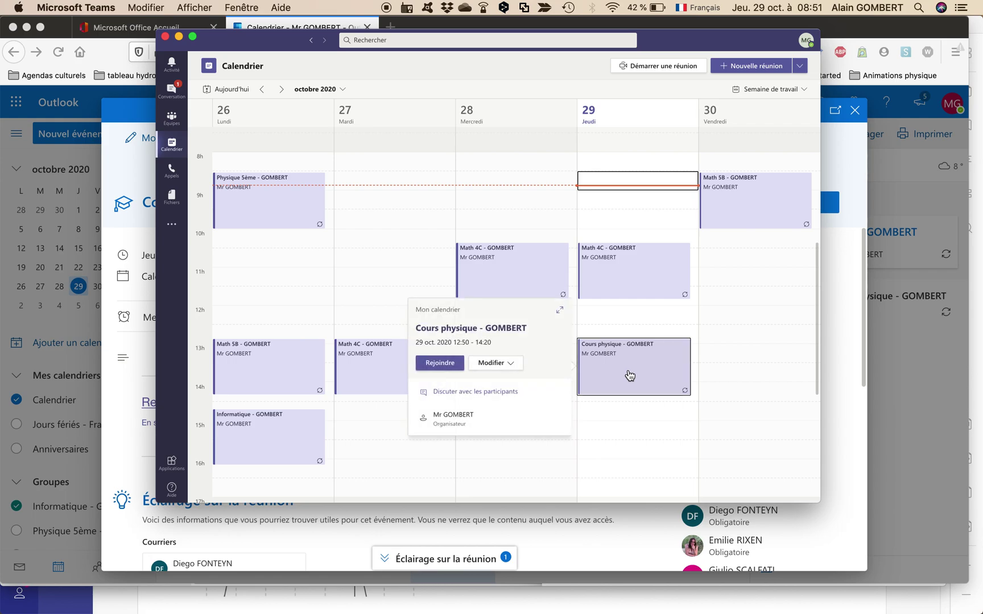
pyautogui.click(561, 312)
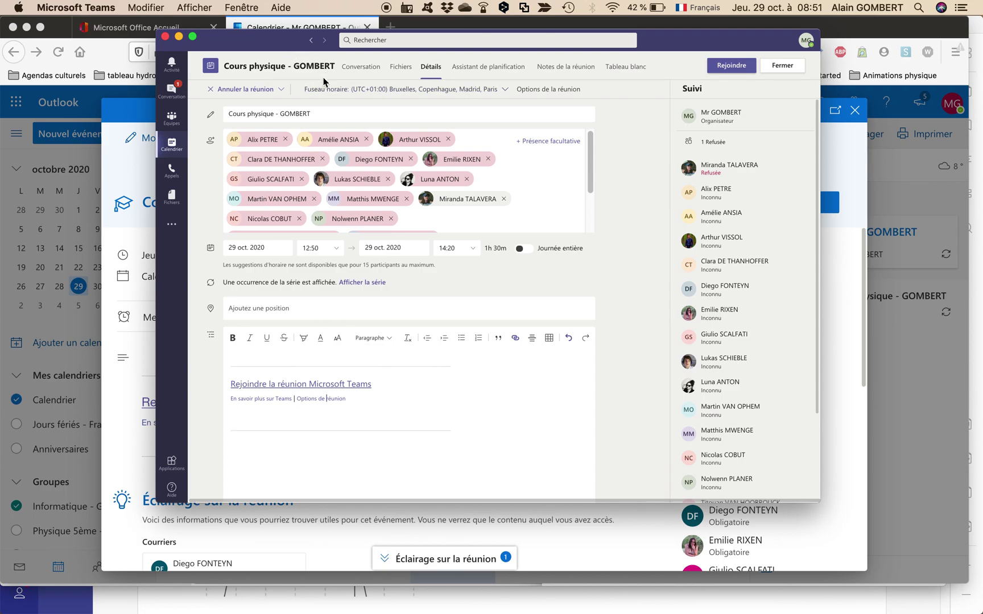
# Look over the meeting's conversation and files, and view its meeting options page in the browser.
pyautogui.click(353, 71)
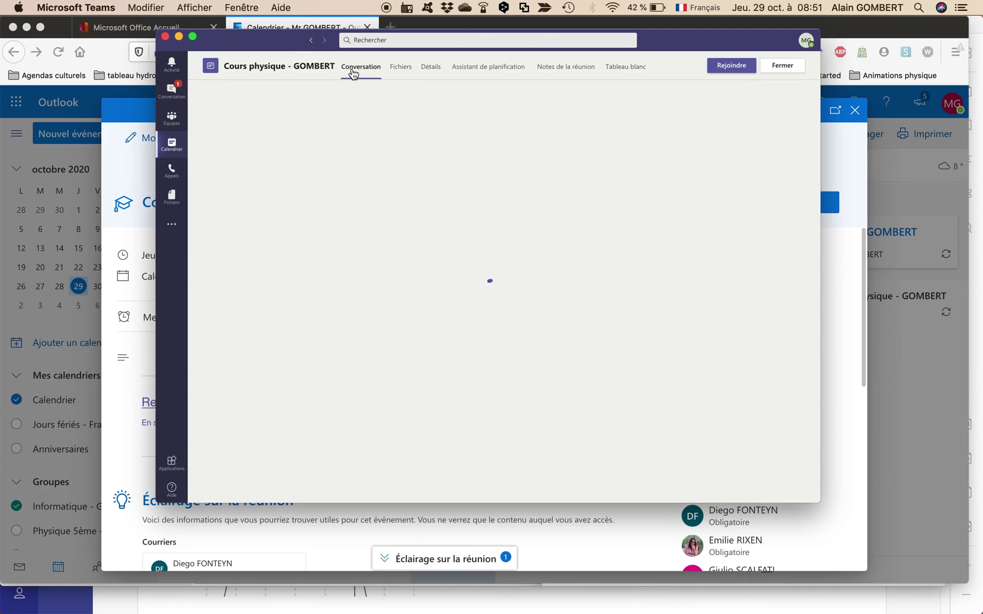
pyautogui.click(401, 69)
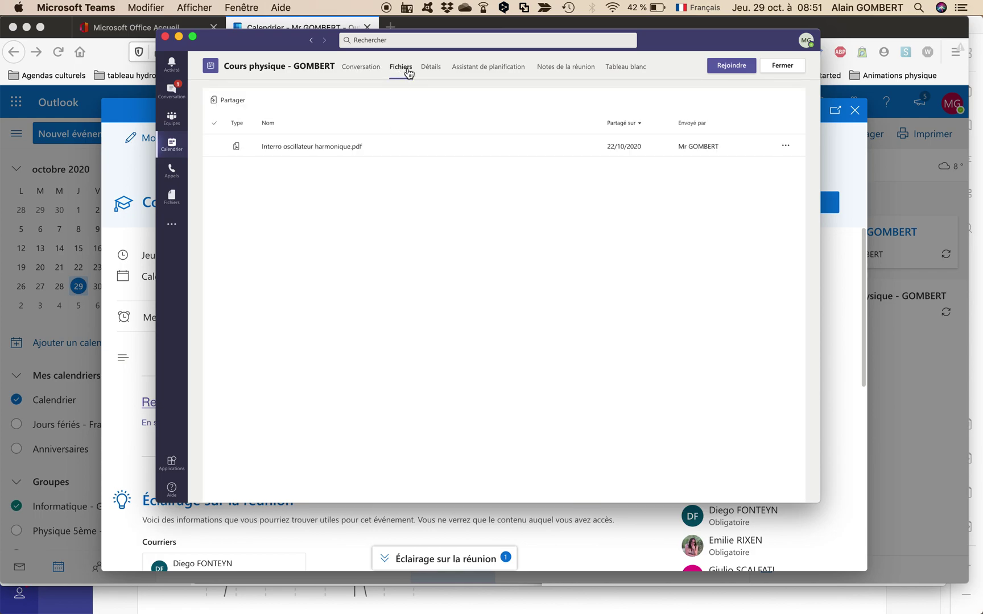
pyautogui.click(433, 72)
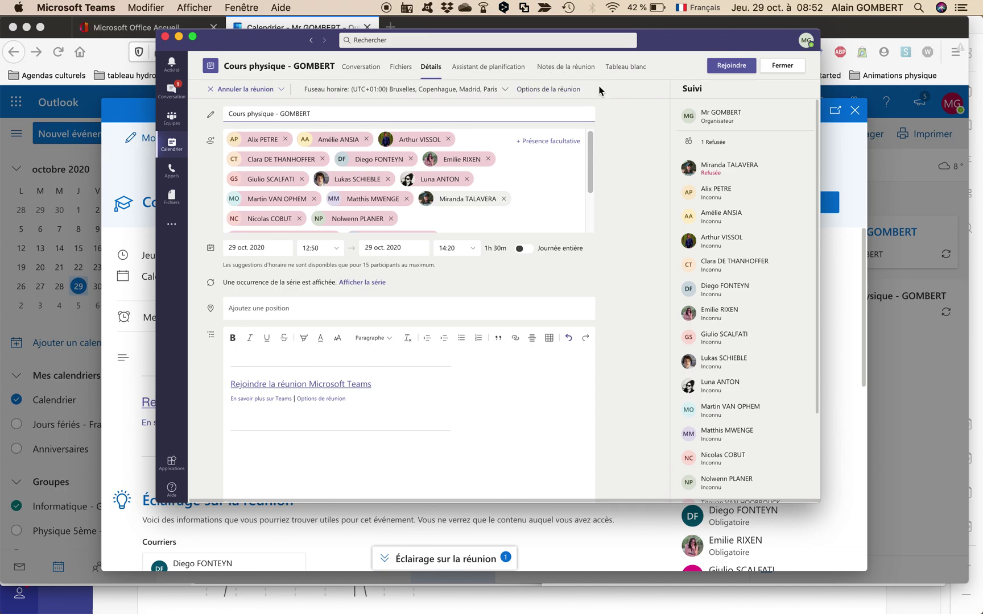
pyautogui.click(561, 91)
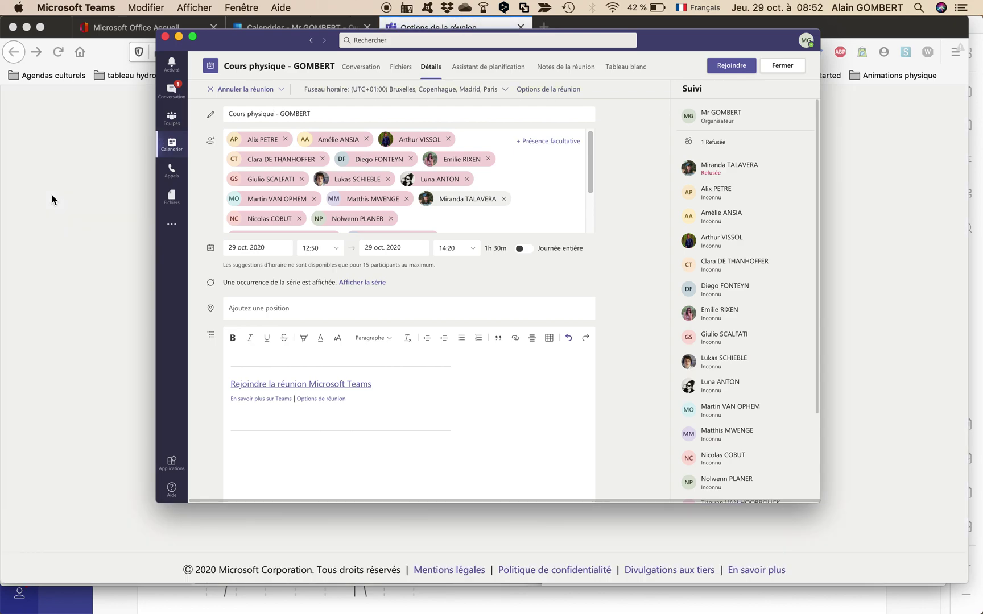
pyautogui.click(51, 199)
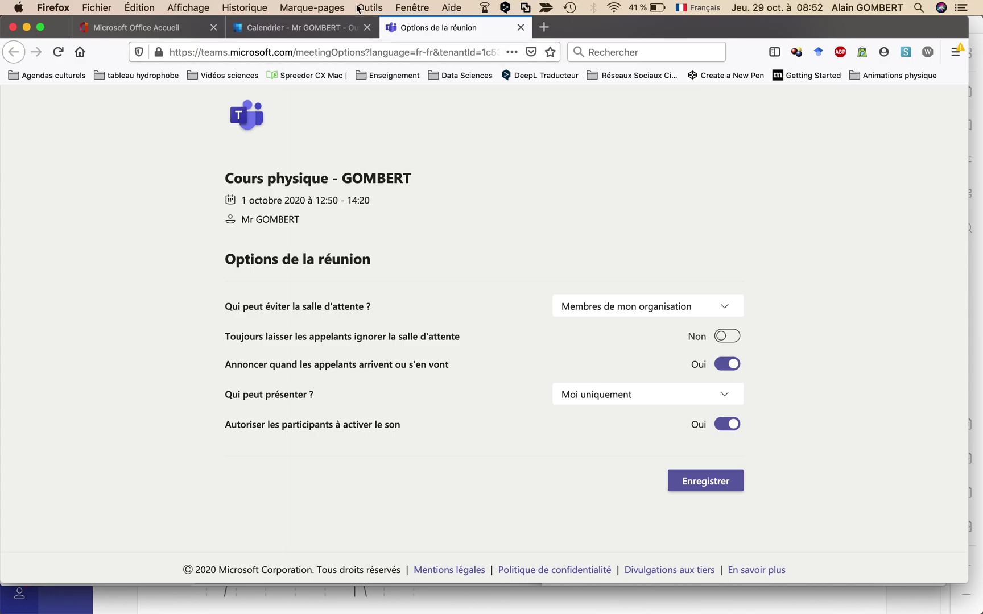
# Switch to Microsoft Teams and join the 29 October "Cours physique" meeting from its calendar.
pyautogui.press('super+Tab')
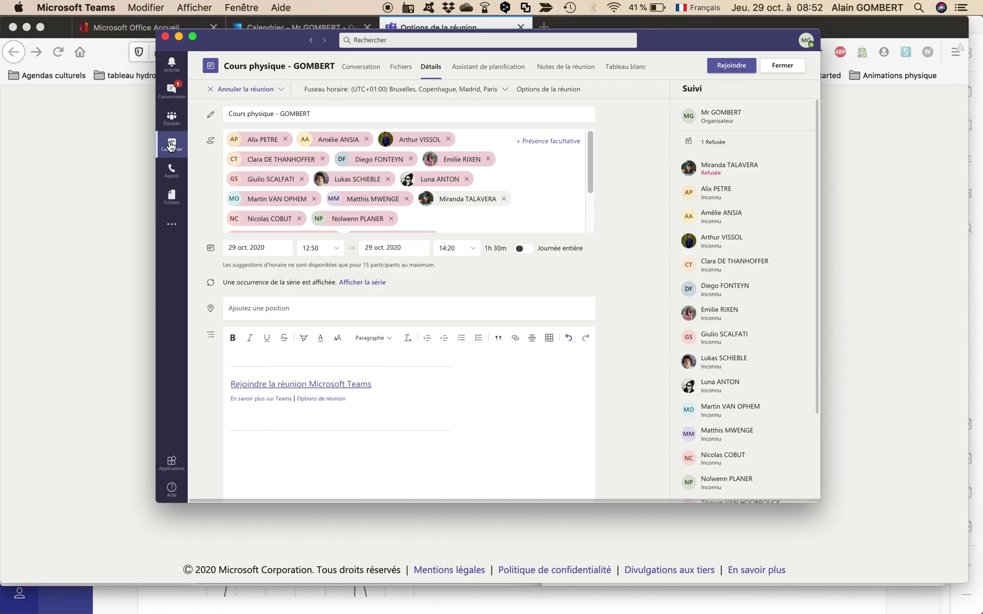
pyautogui.click(177, 90)
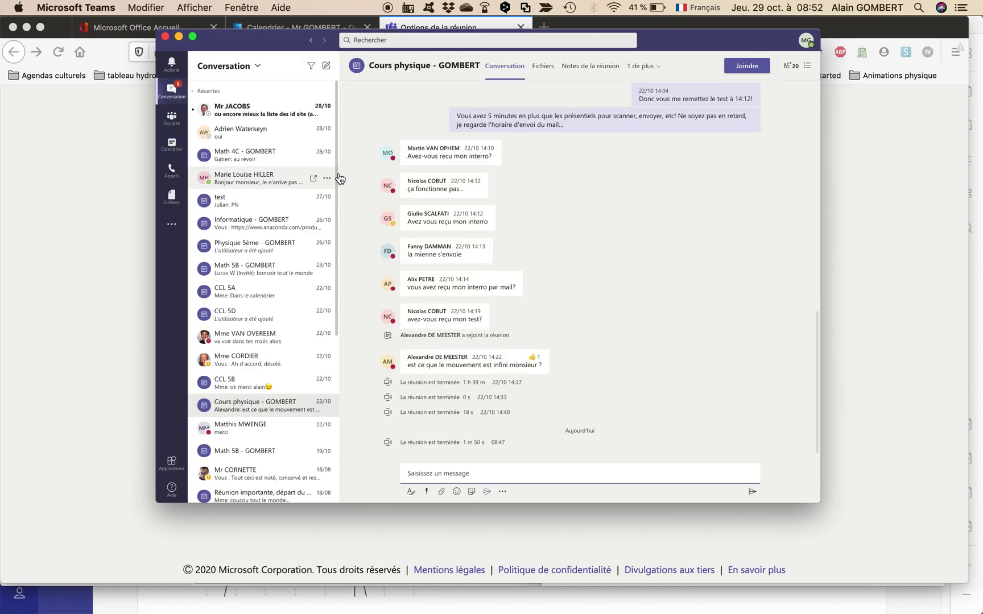
pyautogui.click(171, 144)
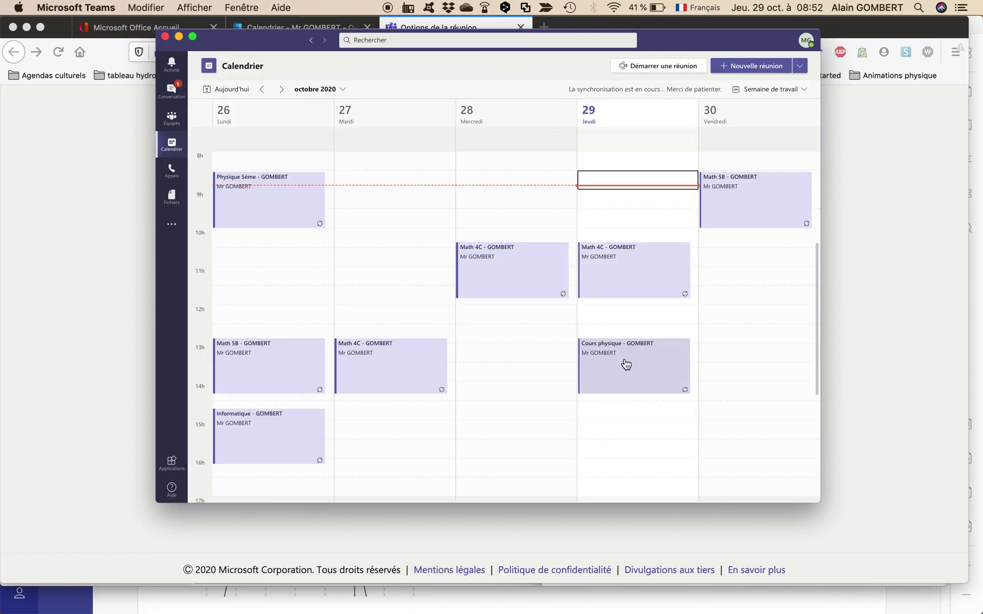
pyautogui.click(624, 366)
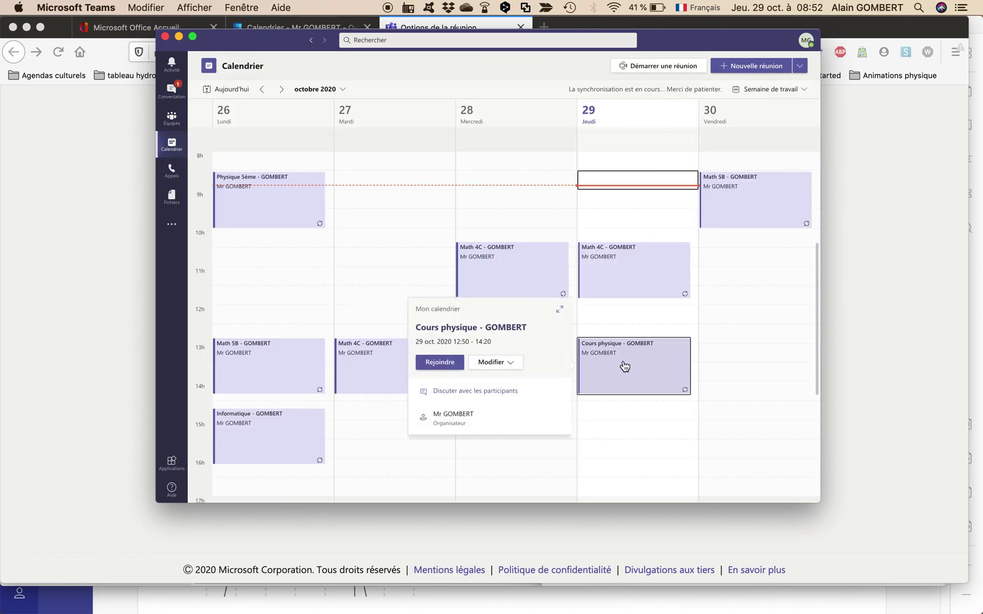
pyautogui.click(439, 364)
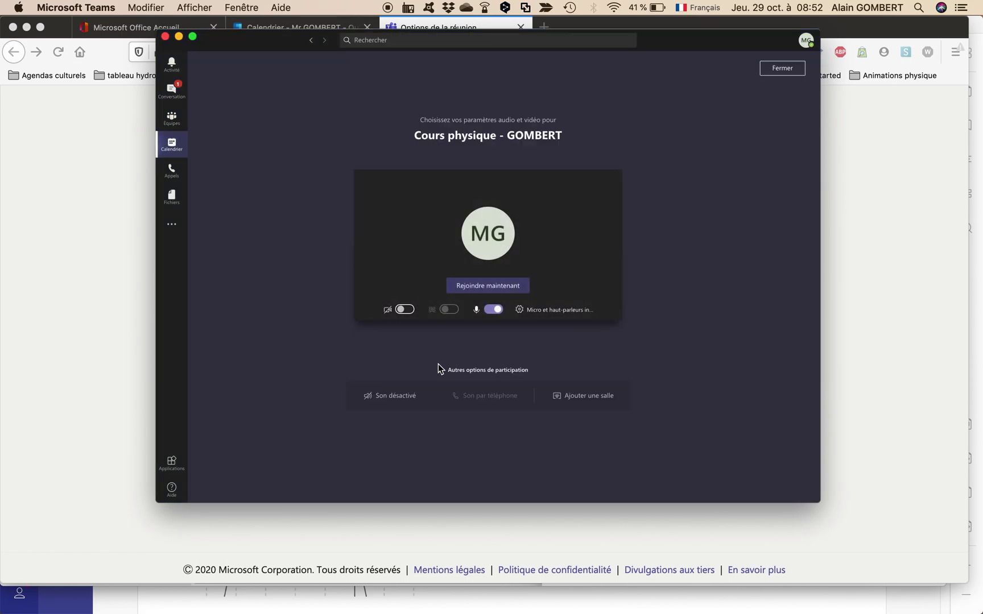
pyautogui.click(494, 291)
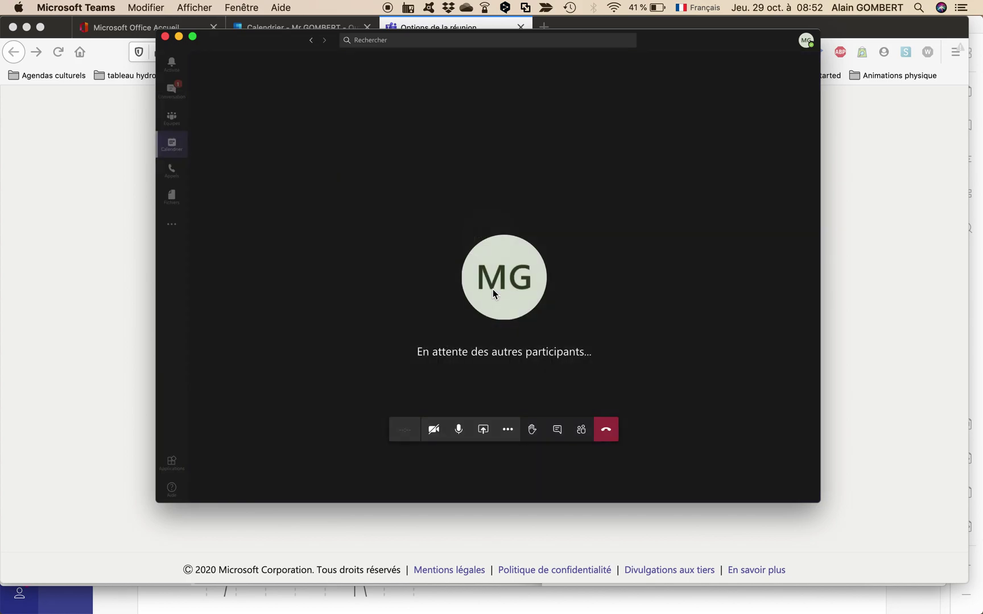
# Display the meeting's participants, choose "Gérer les autorisations", and view the meeting options page in the browser.
pyautogui.click(586, 433)
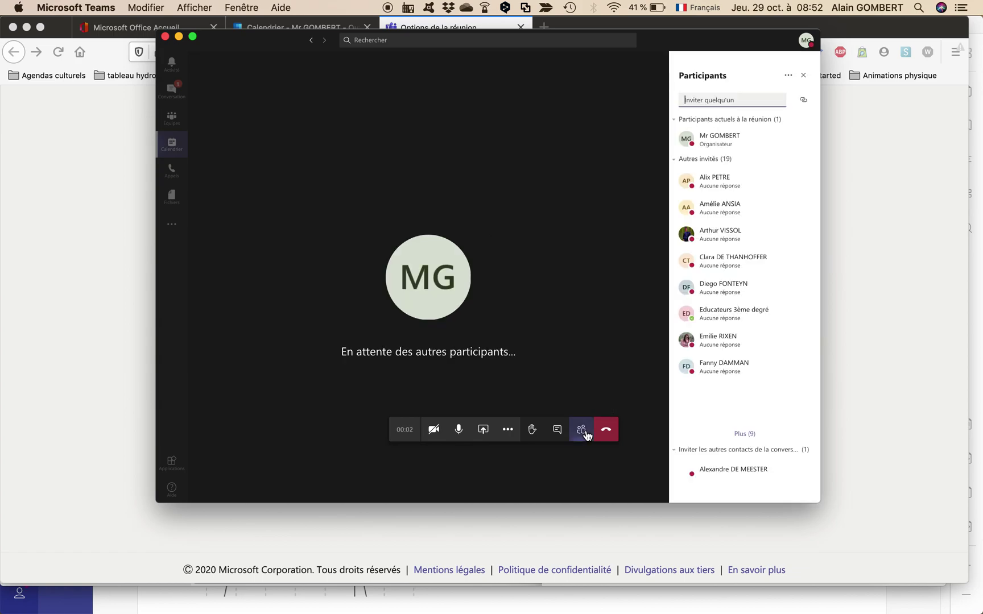
pyautogui.click(788, 77)
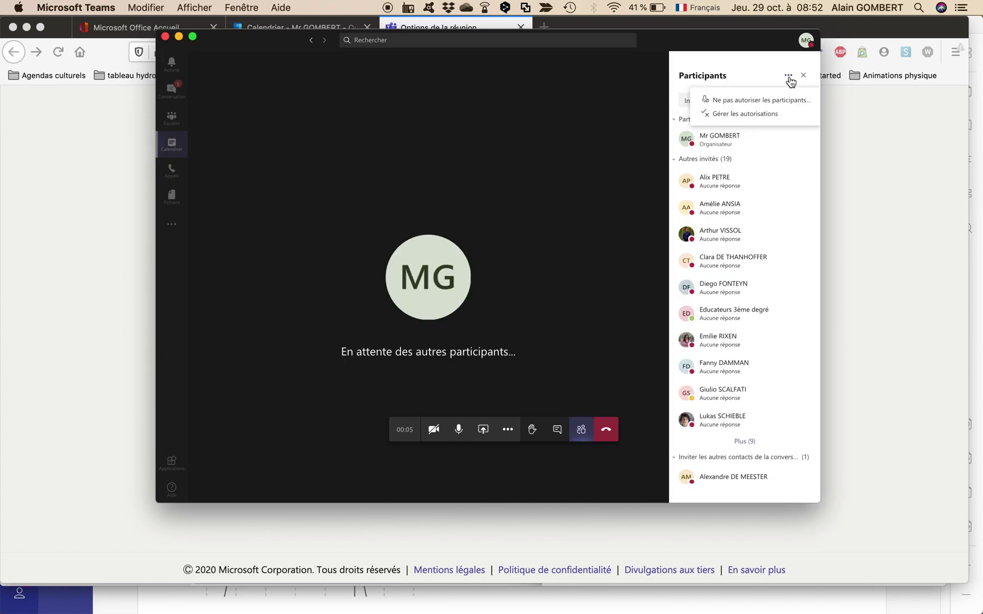
pyautogui.click(747, 114)
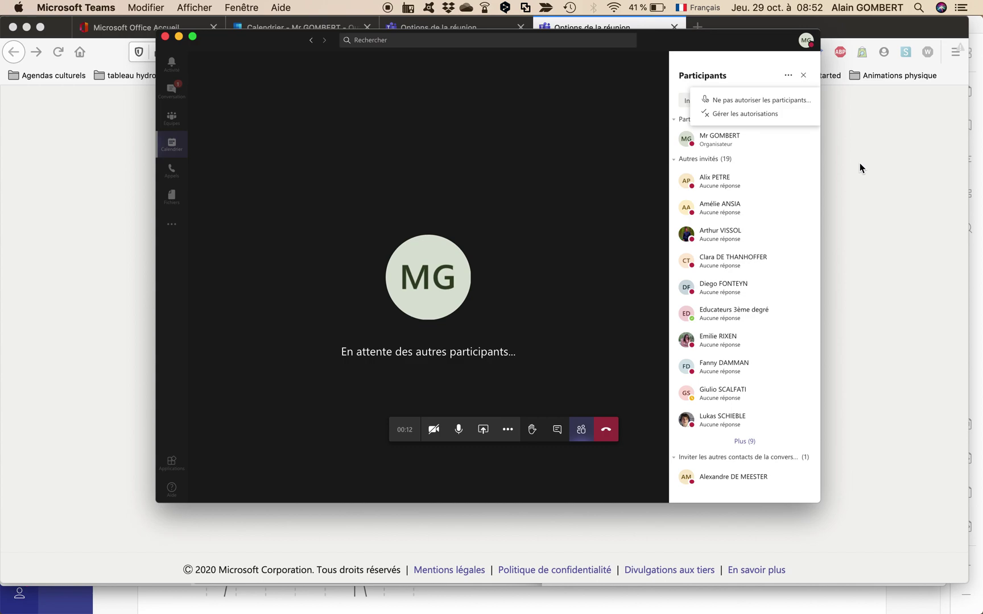
pyautogui.click(859, 163)
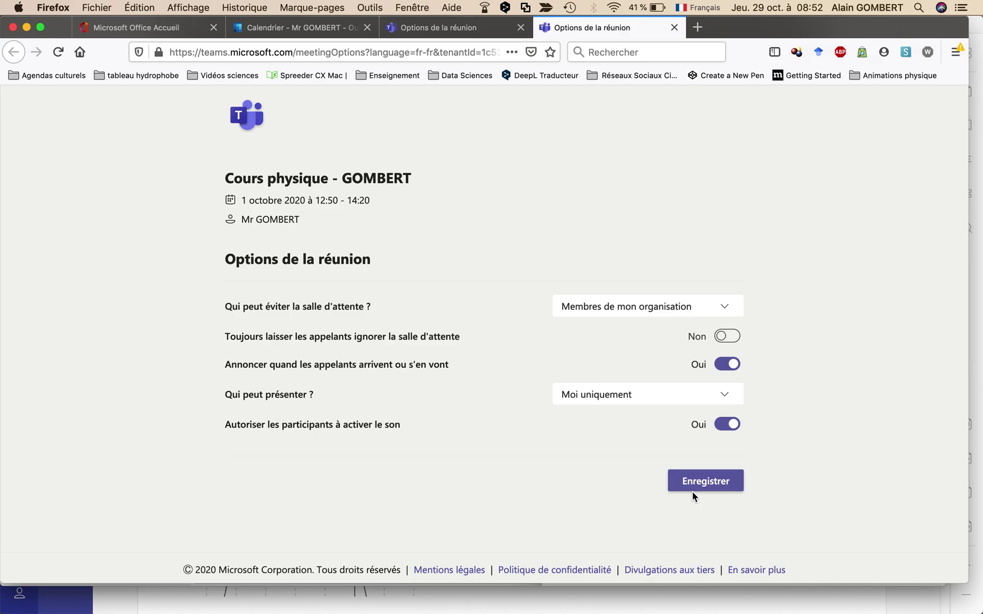
# Return to the Teams meeting, show its participant permission options again, and bring the browser's meeting options page back to the front.
pyautogui.press('super+Tab')
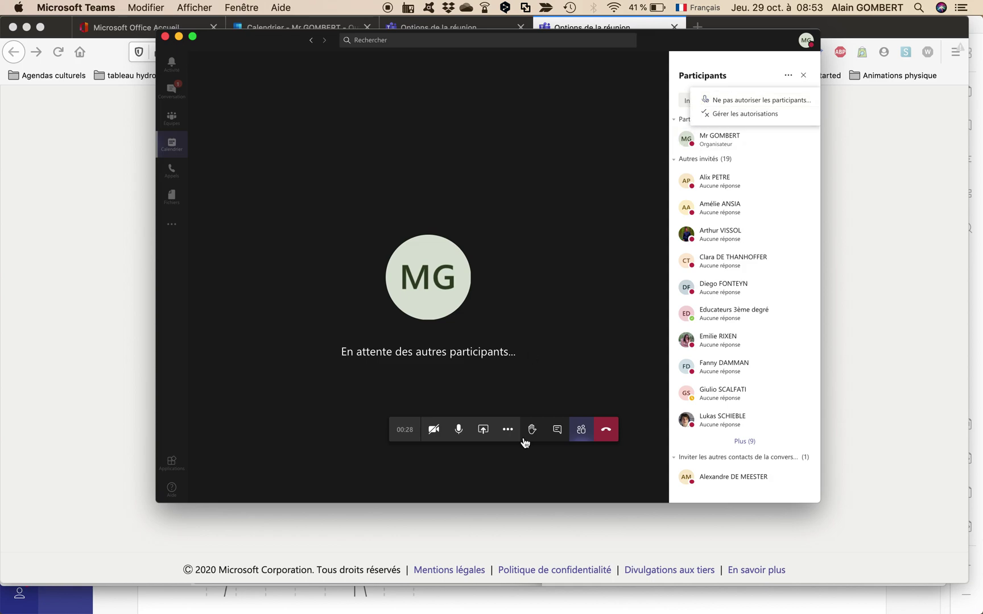
pyautogui.click(635, 112)
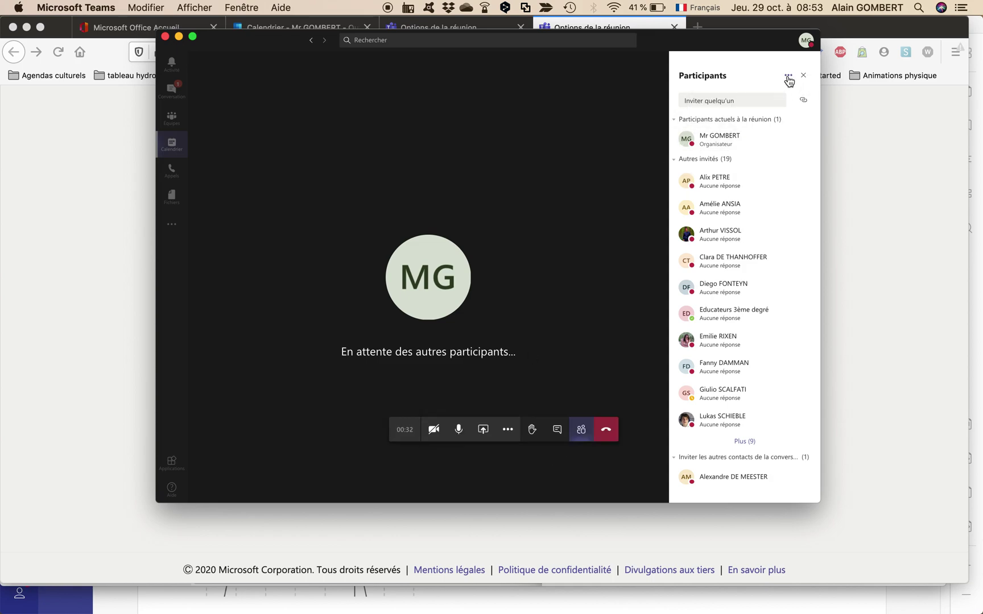
pyautogui.click(788, 76)
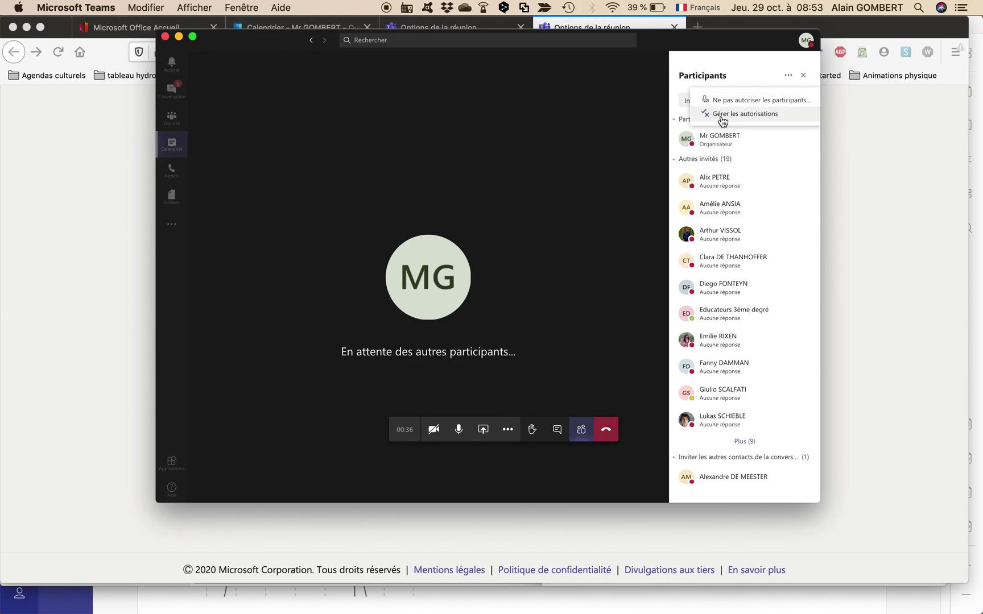
pyautogui.click(849, 204)
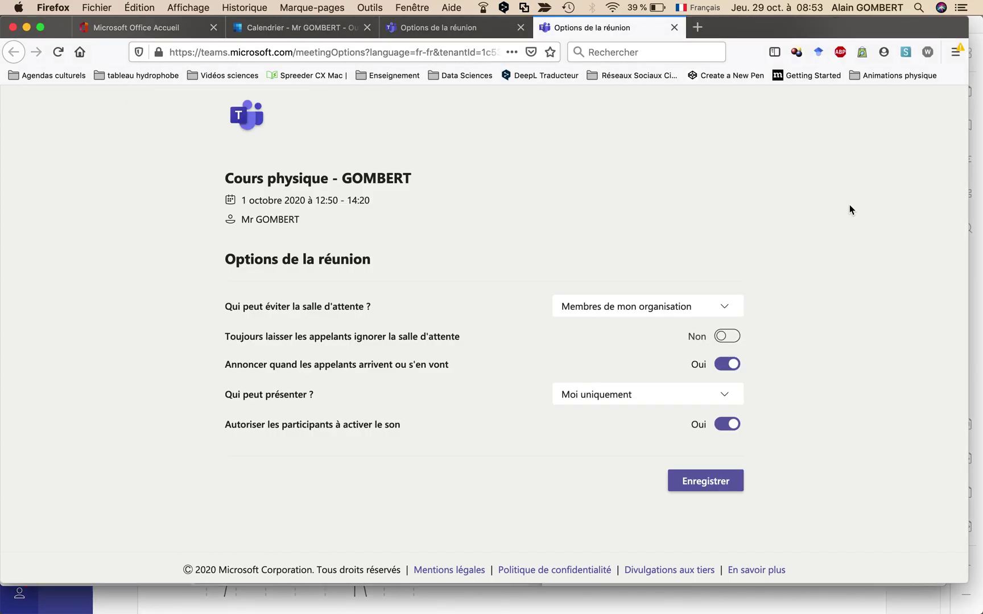
# Close the event details in the Outlook calendar and open all events of the "Cours physique" series for editing.
pyautogui.click(267, 30)
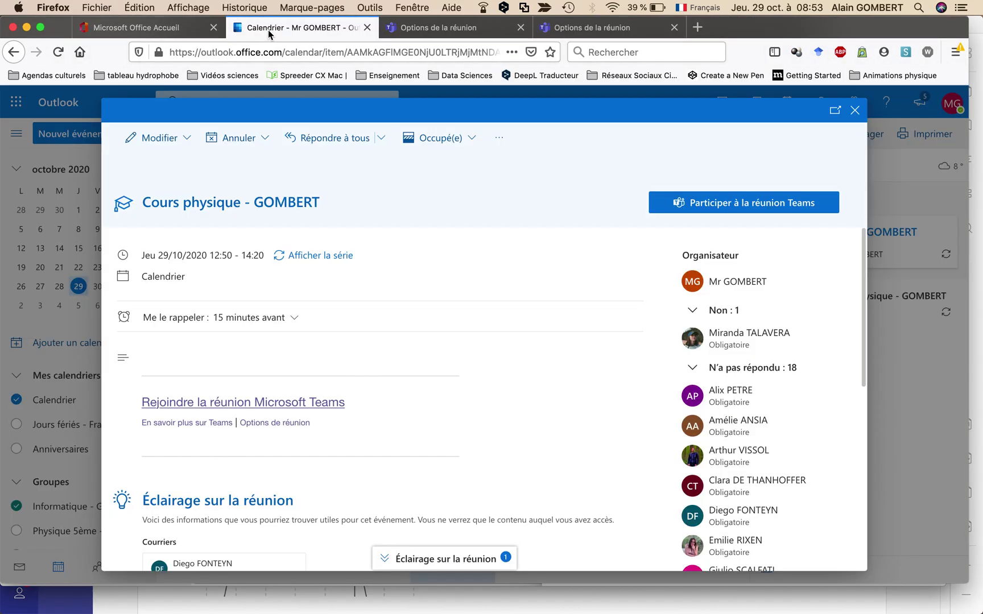
pyautogui.click(855, 110)
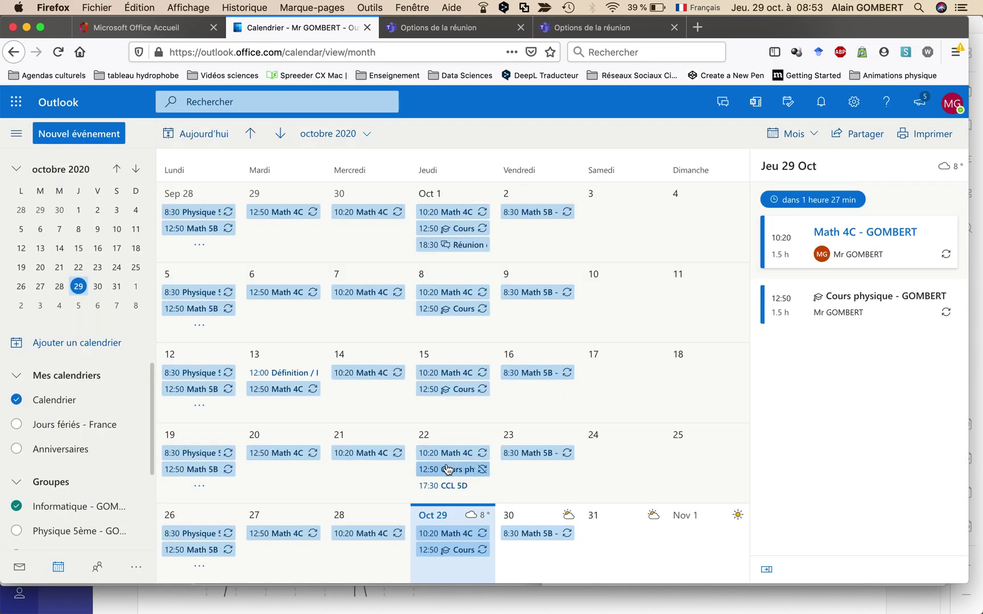
pyautogui.click(448, 551)
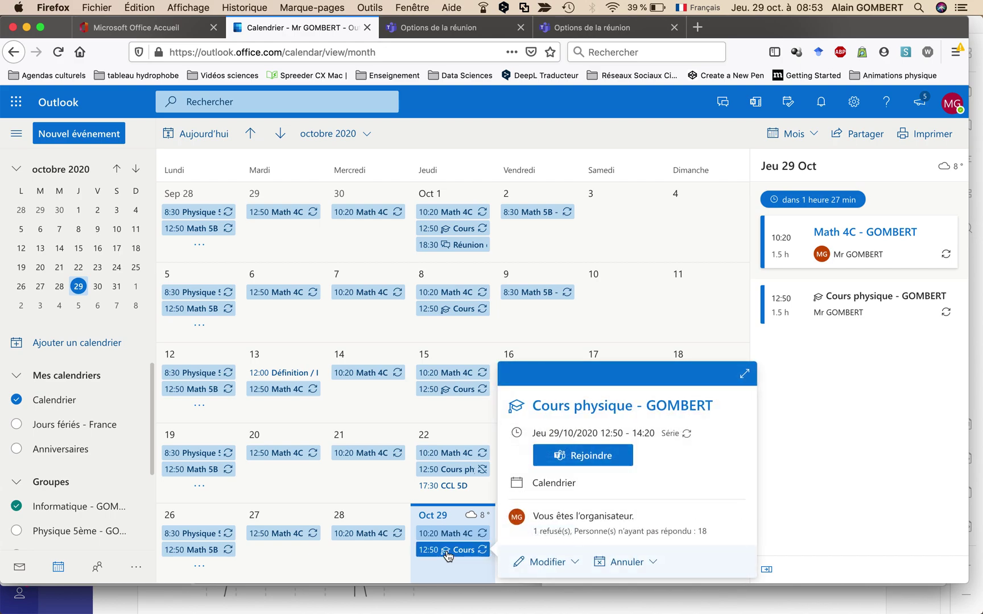
pyautogui.click(540, 560)
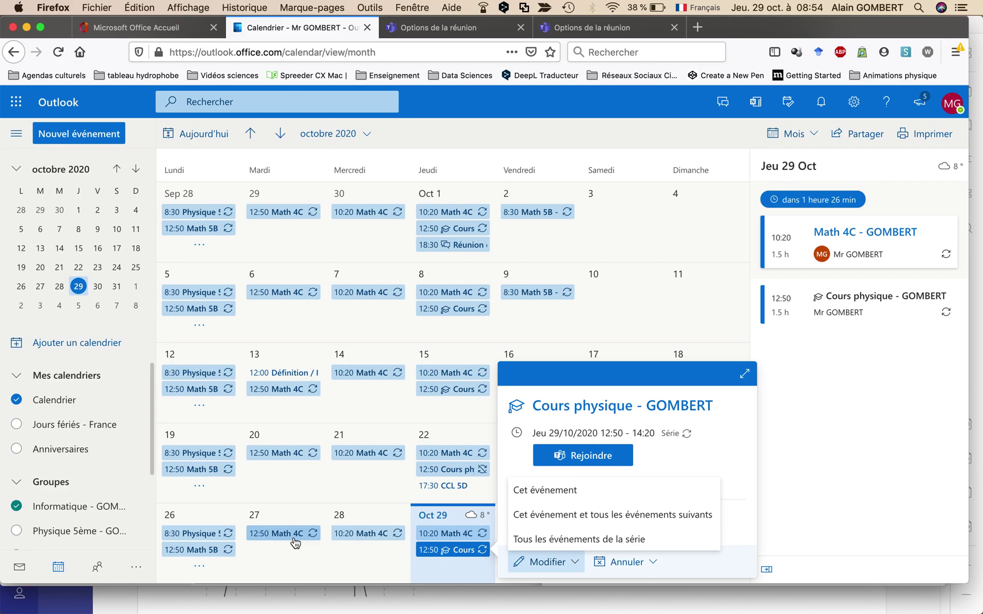
pyautogui.click(536, 540)
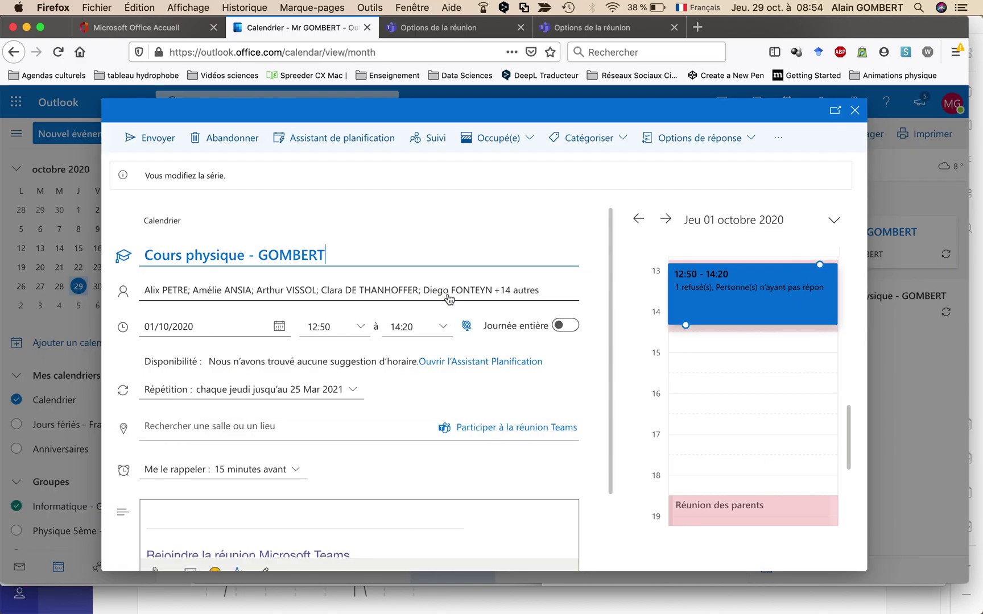
# Expand the series' attendee list, remove "Educateurs 3ème degré", and add that contact back by searching for "educat".
pyautogui.click(449, 291)
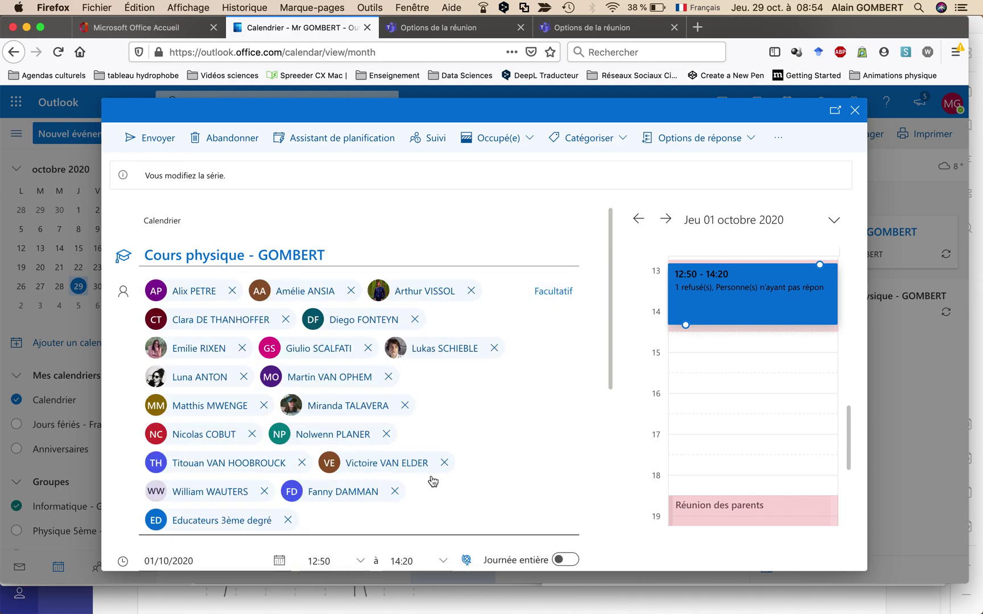
pyautogui.scroll(-3, 370, 432)
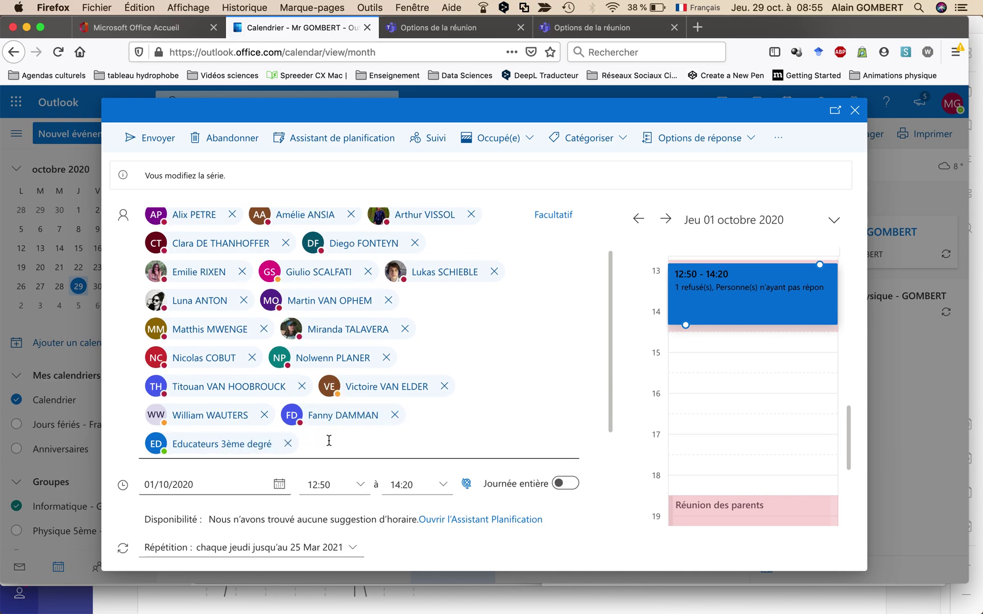
pyautogui.click(329, 441)
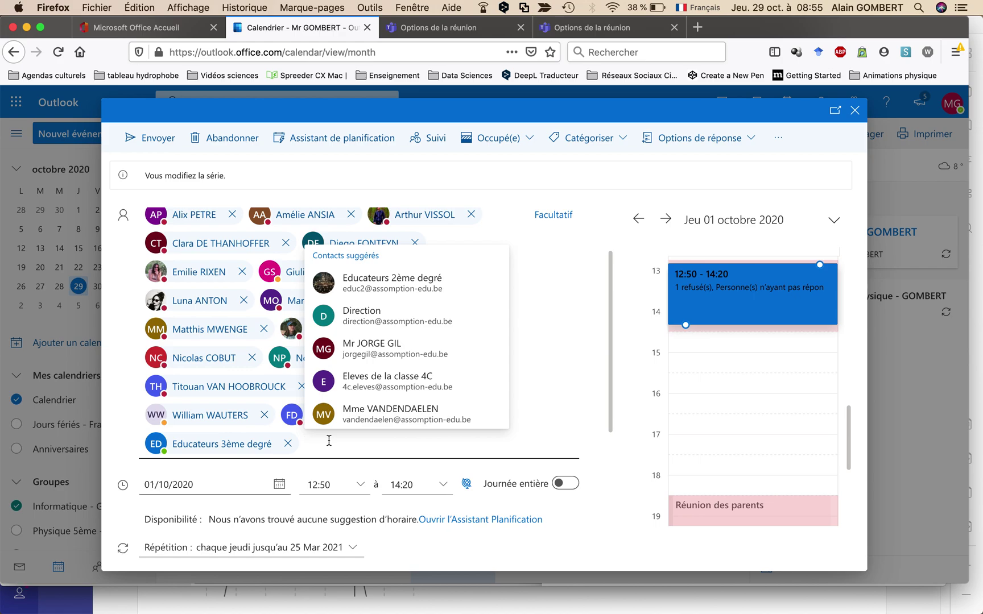
pyautogui.write('edu')
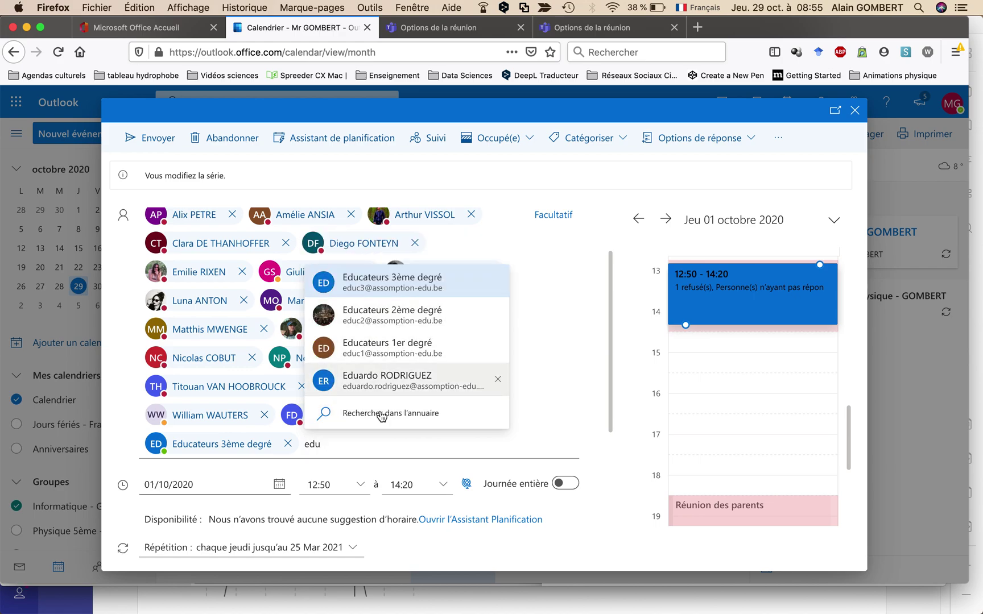
pyautogui.press('BackSpace')
pyautogui.press('BackSpace')
pyautogui.press('BackSpace')
pyautogui.press('BackSpace')
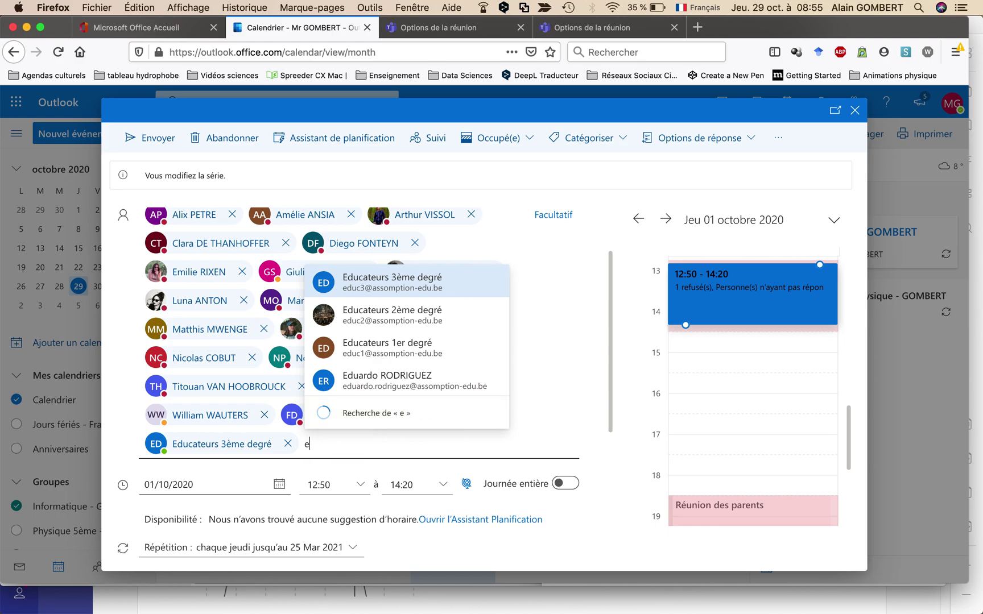
pyautogui.write('educat')
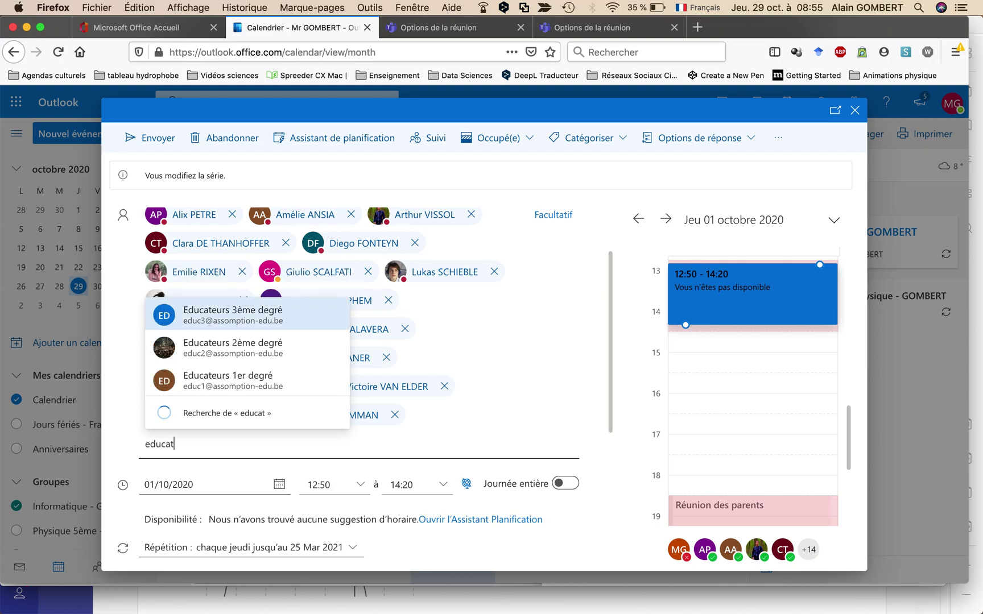
pyautogui.click(259, 311)
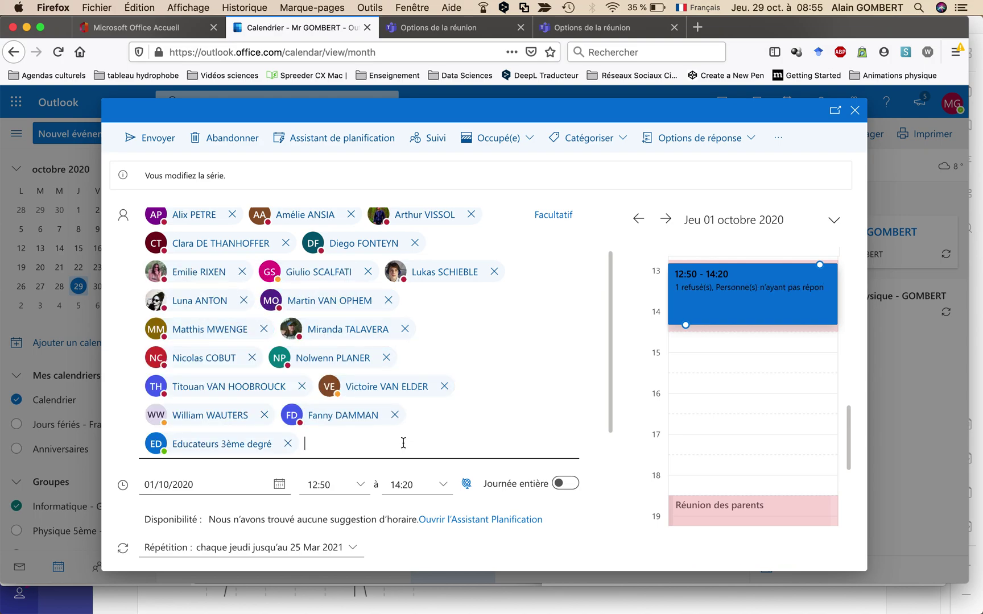
# Look up a student by first name in the series' attendee field and clear the entry without adding anyone.
pyautogui.scroll(2, 403, 443)
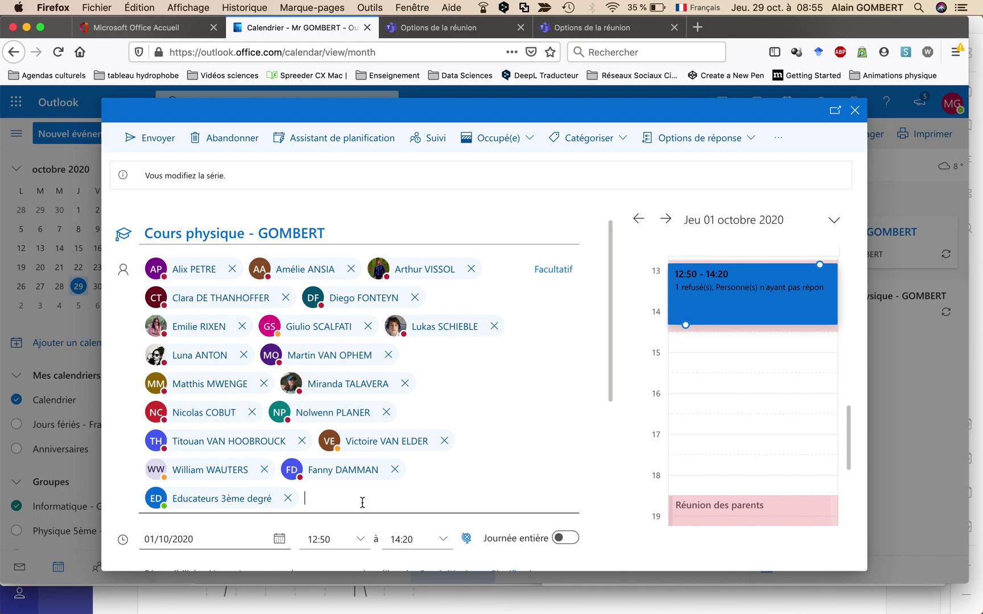
pyautogui.scroll(-1, 362, 504)
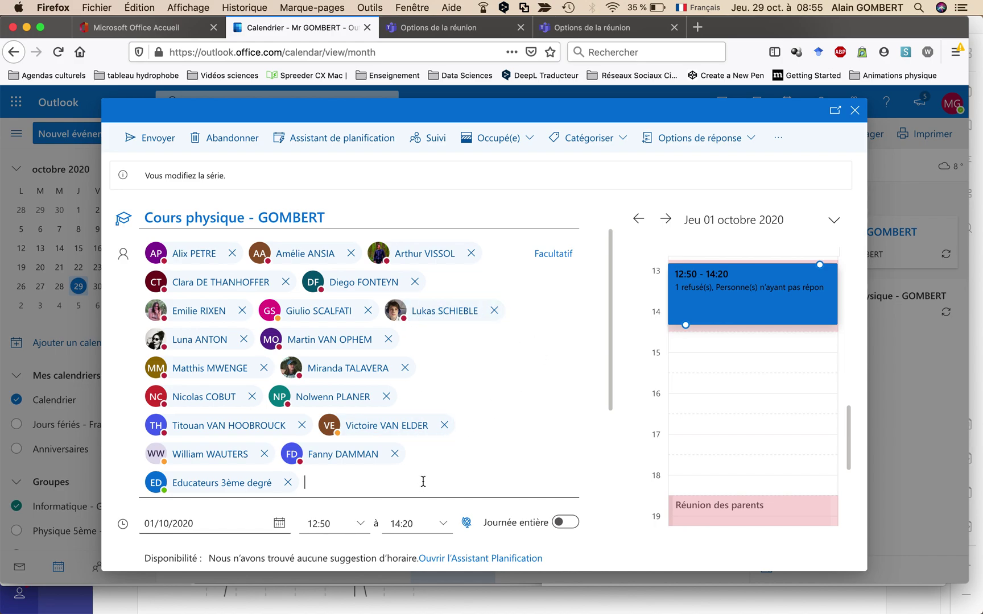
pyautogui.write('luka')
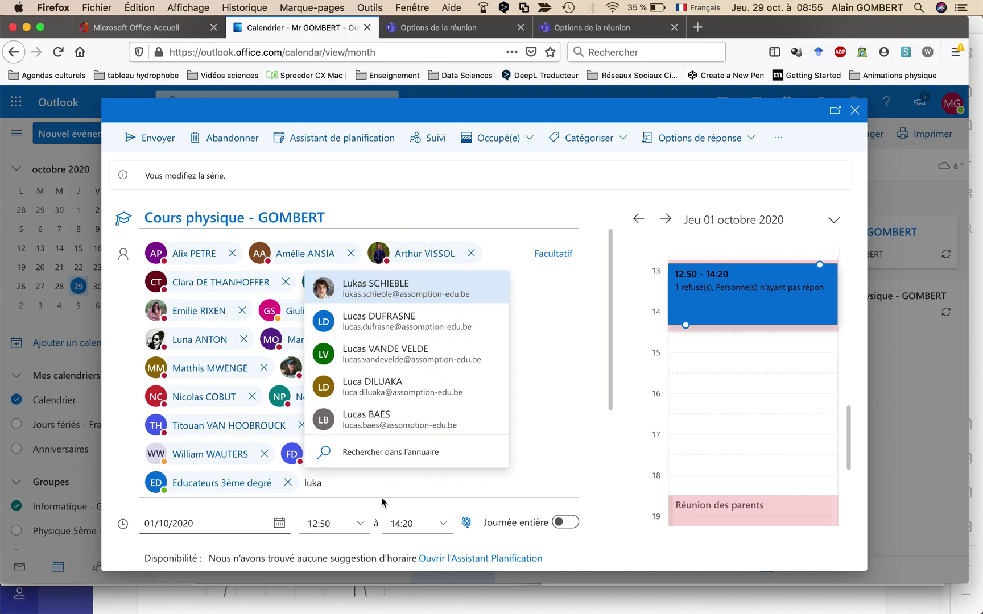
pyautogui.press('BackSpace')
pyautogui.press('BackSpace')
pyautogui.press('BackSpace')
pyautogui.press('BackSpace')
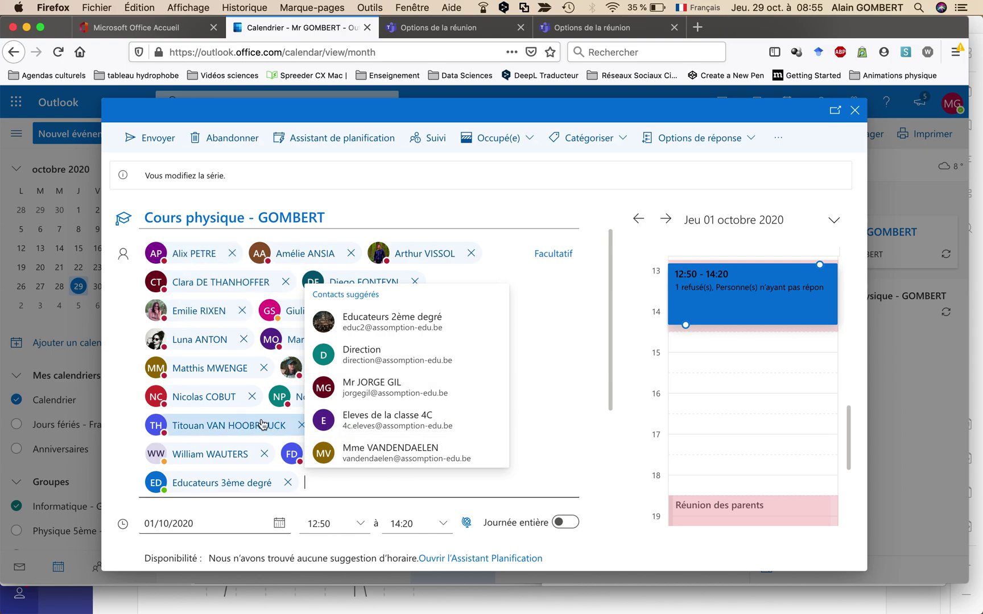
pyautogui.click(554, 462)
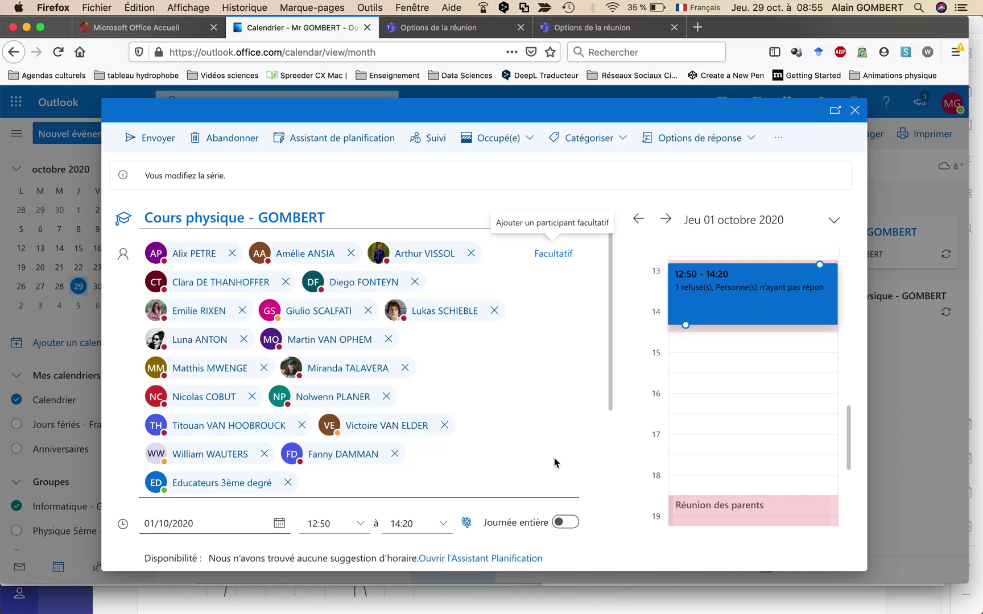
pyautogui.scroll(-2, 554, 461)
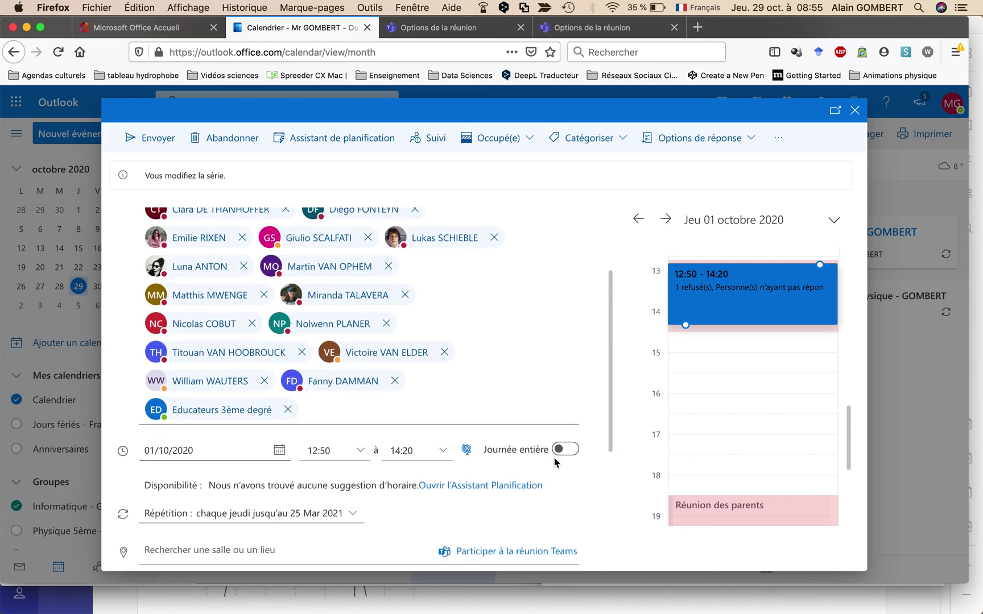
pyautogui.scroll(3, 554, 462)
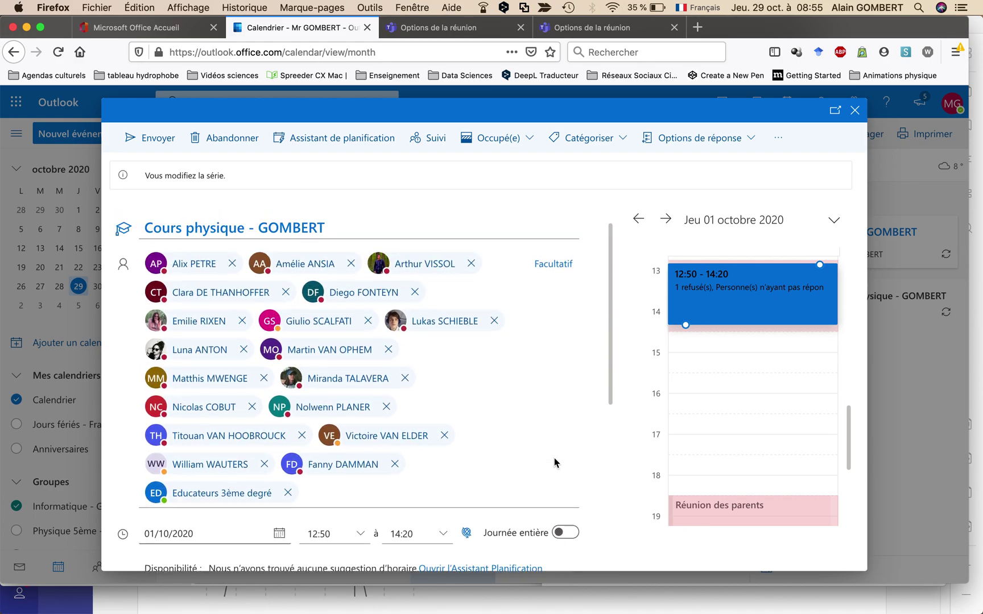
pyautogui.scroll(-2, 554, 462)
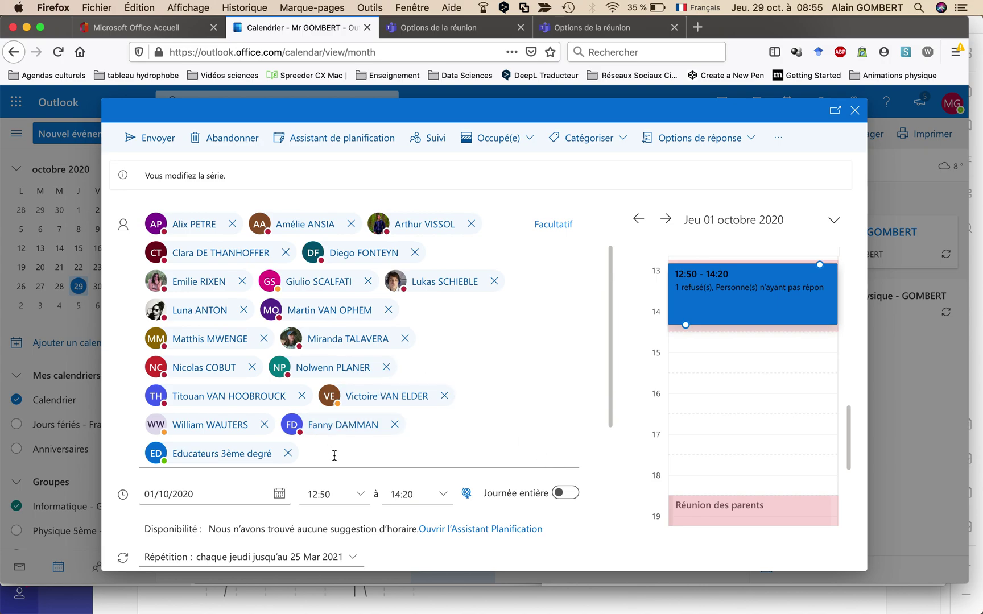
pyautogui.scroll(-2, 334, 455)
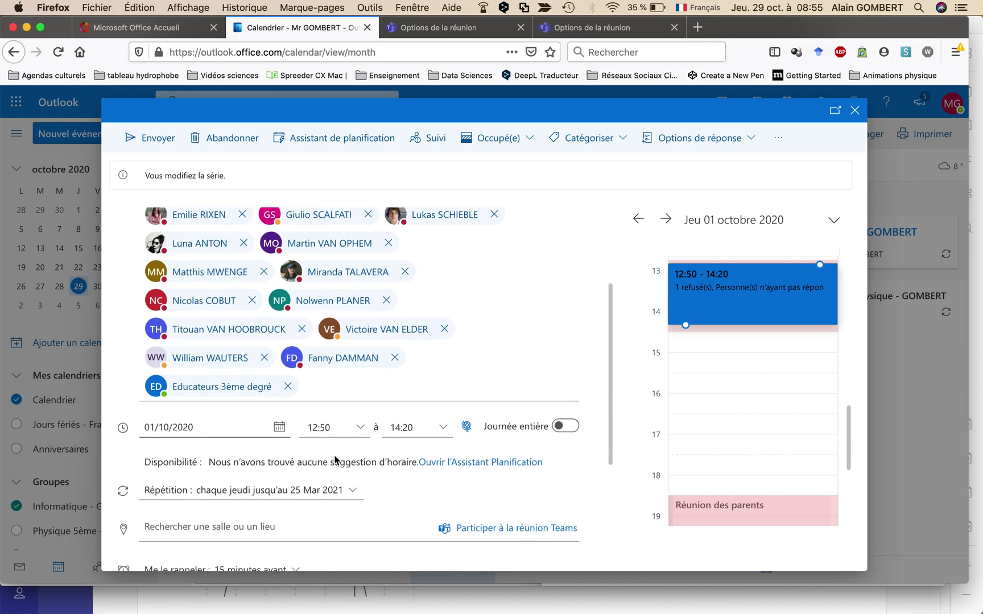
# Close the "Cours physique" series editor, discard the changes made to it, and dismiss the resulting notification.
pyautogui.click(854, 112)
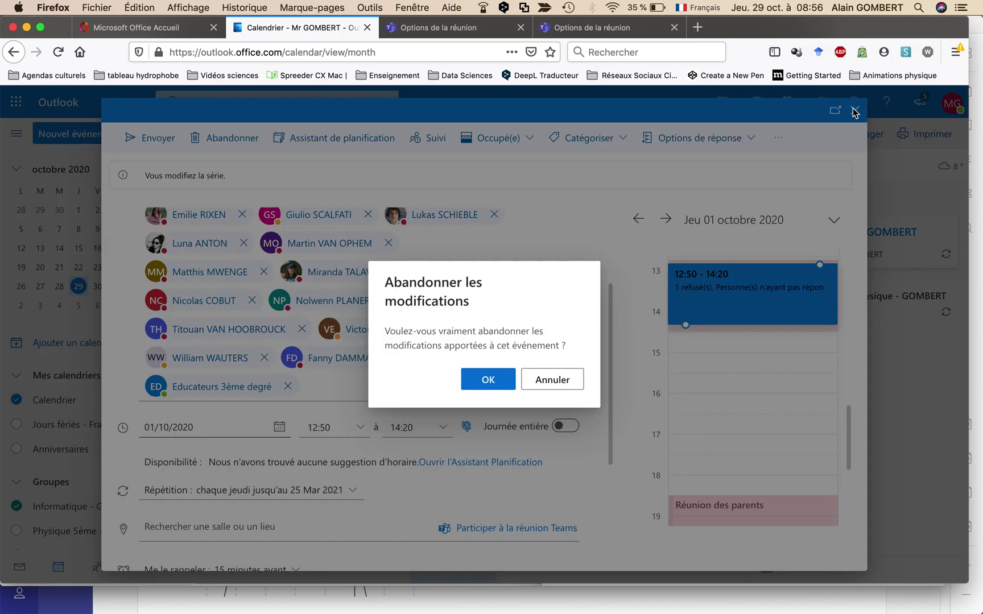
pyautogui.click(565, 386)
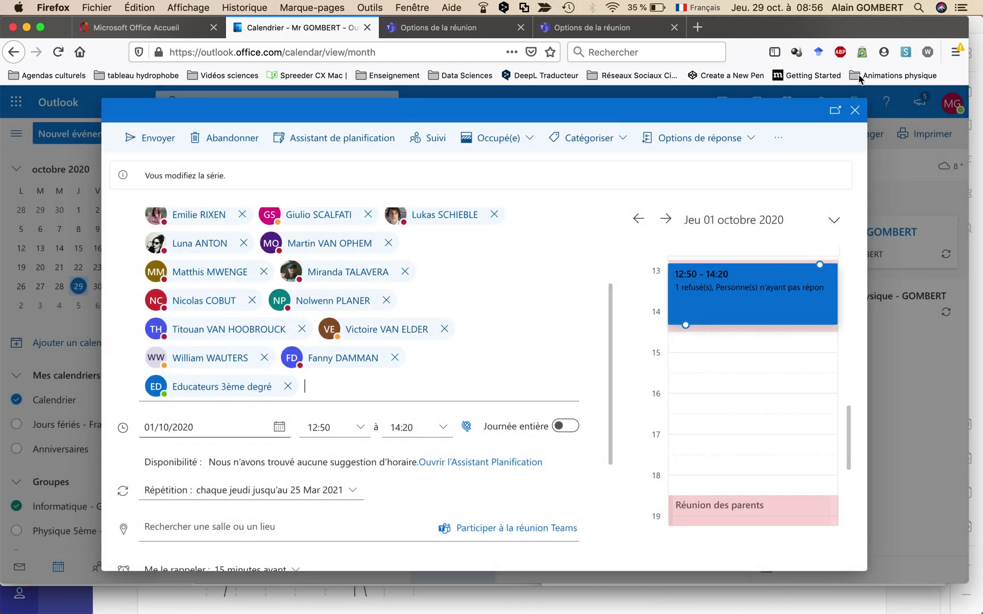
pyautogui.click(855, 111)
pyautogui.click(500, 378)
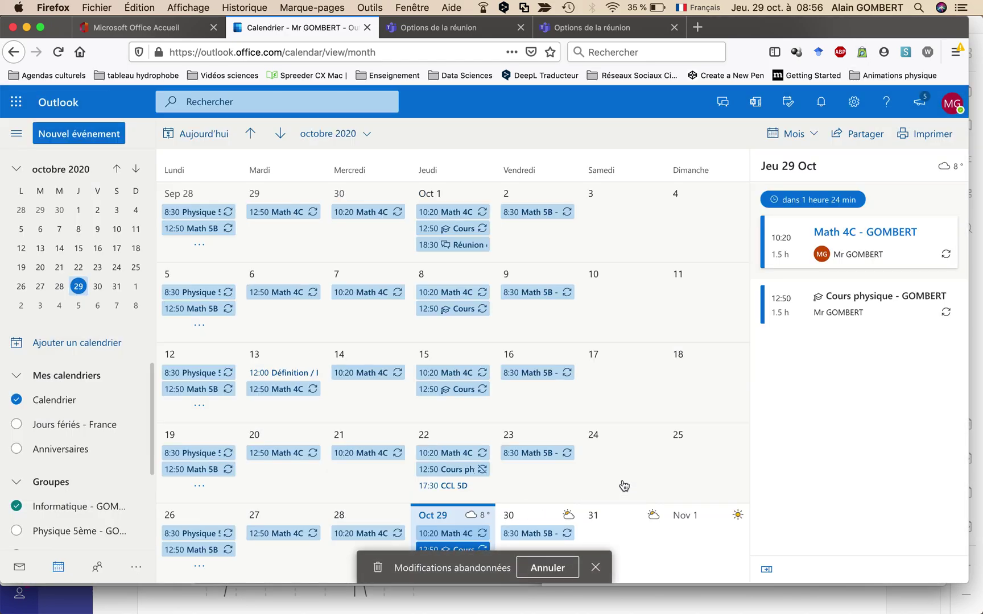
pyautogui.click(594, 568)
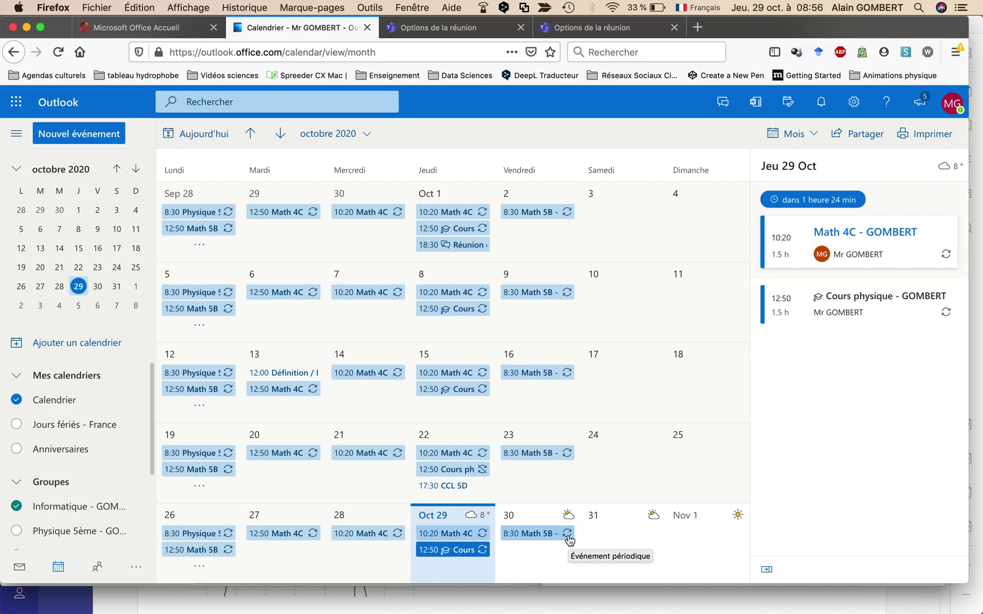
# Switch to the Teams meeting, close the participant permission options, and activate the field for inviting someone to the meeting.
pyautogui.press('super+Tab')
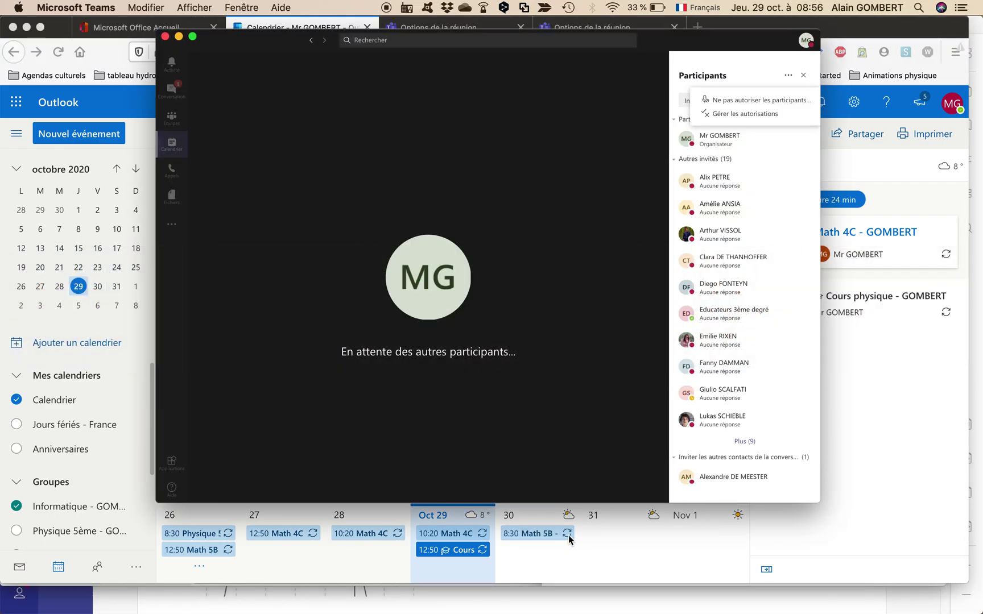
pyautogui.click(740, 74)
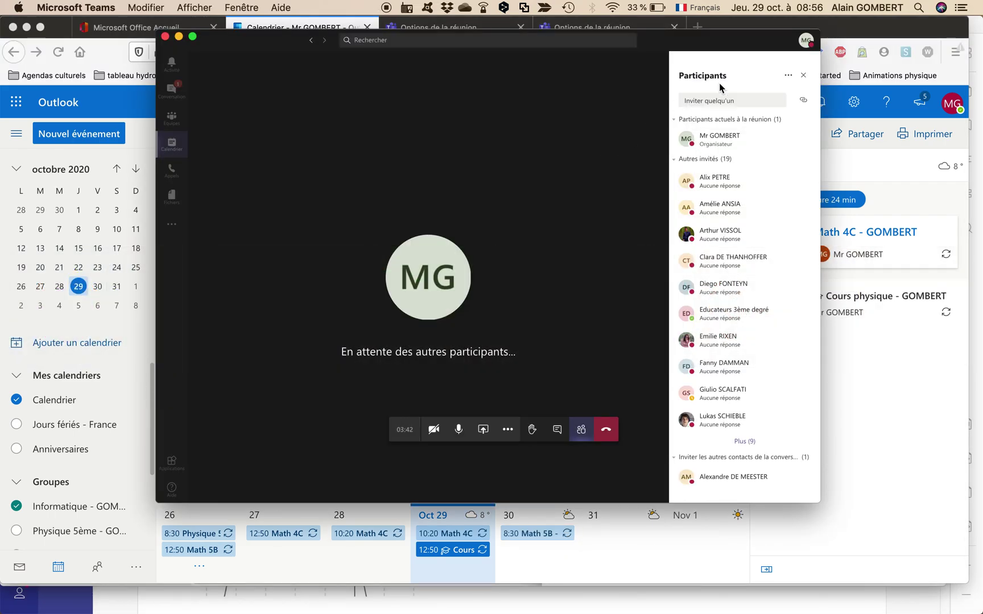
pyautogui.click(710, 101)
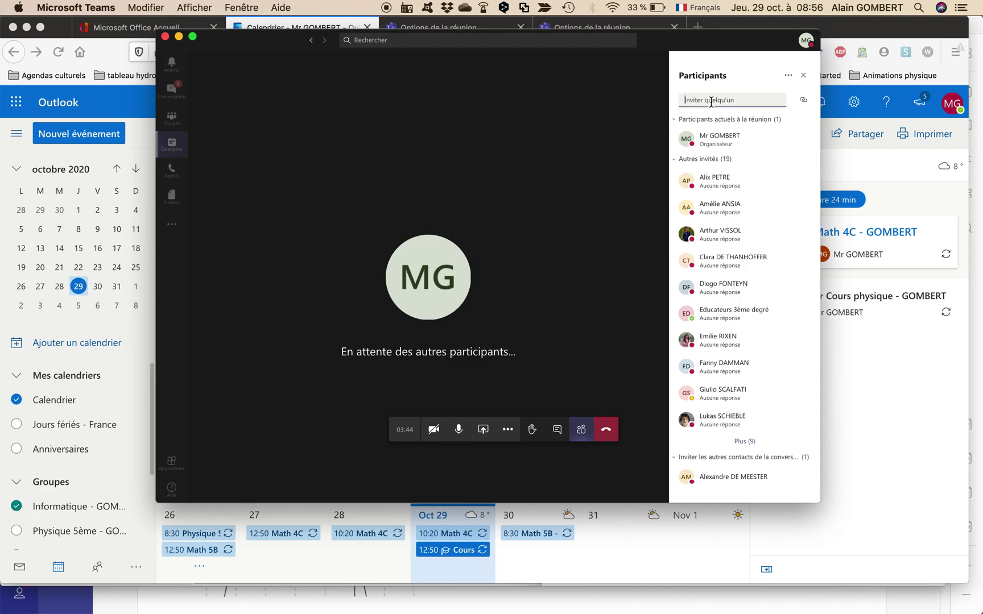